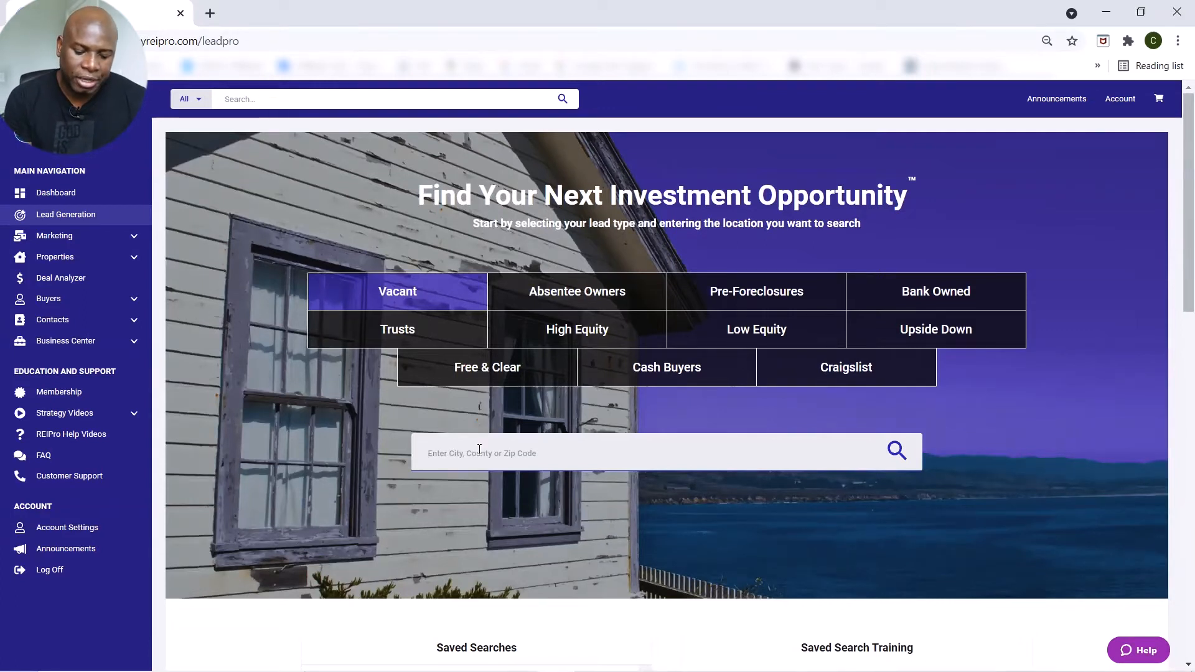
Search for vacant property leads in Mobile County, AL, and collapse the main navigation
text(mobil)
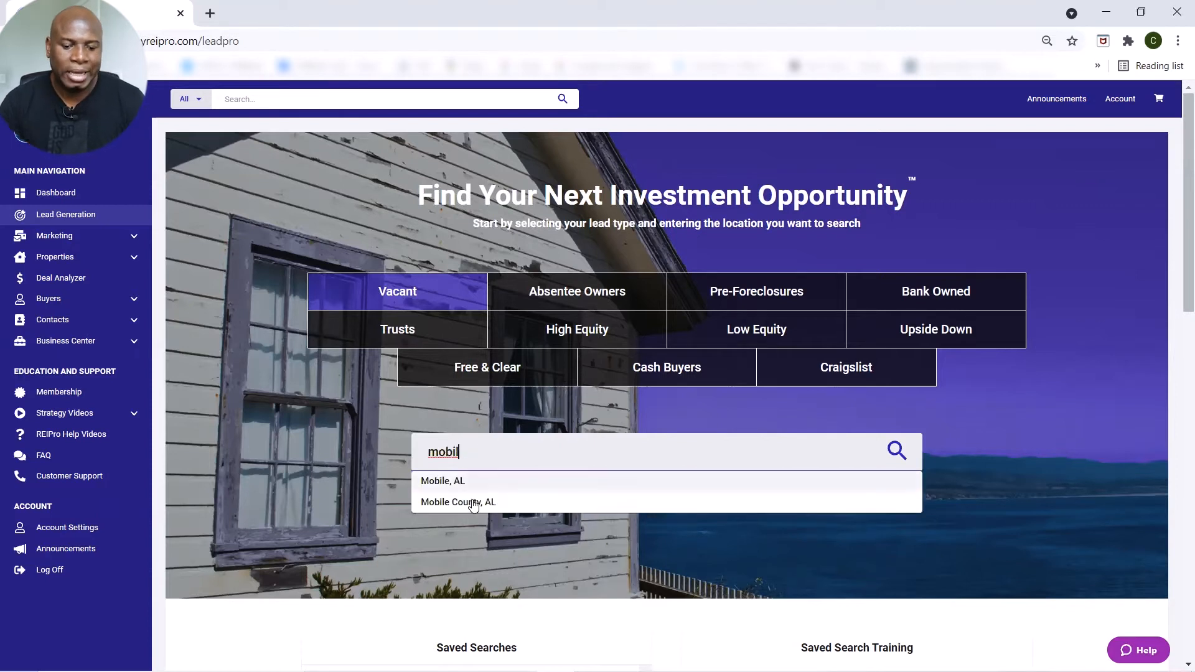
click(472, 506)
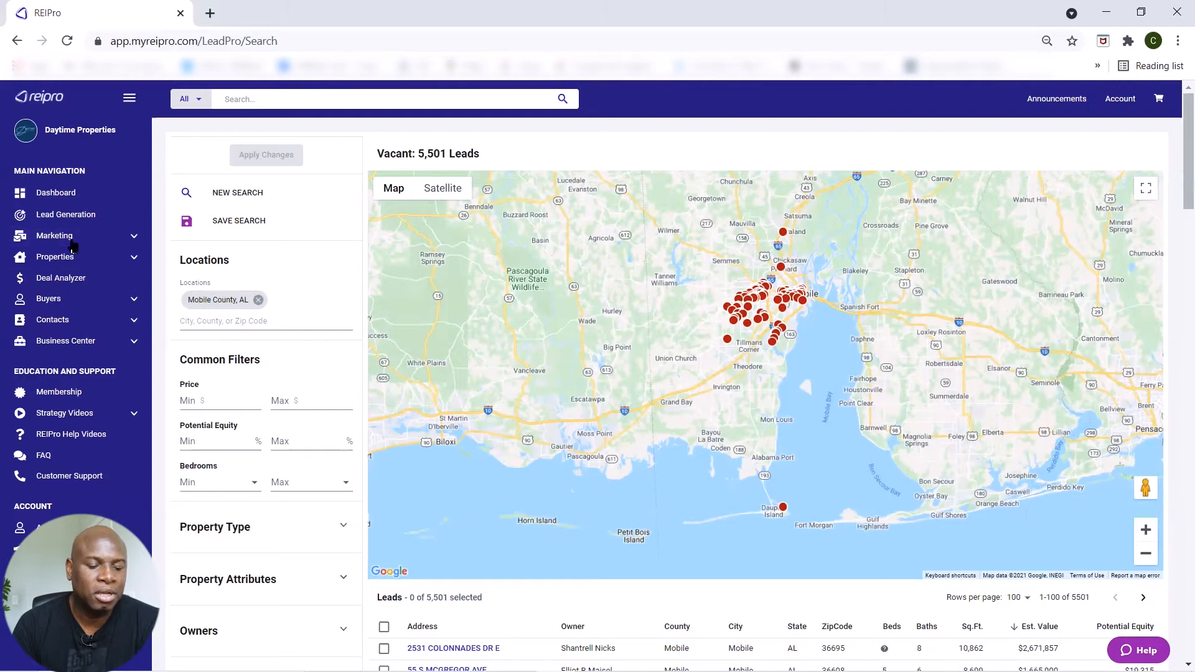
click(128, 98)
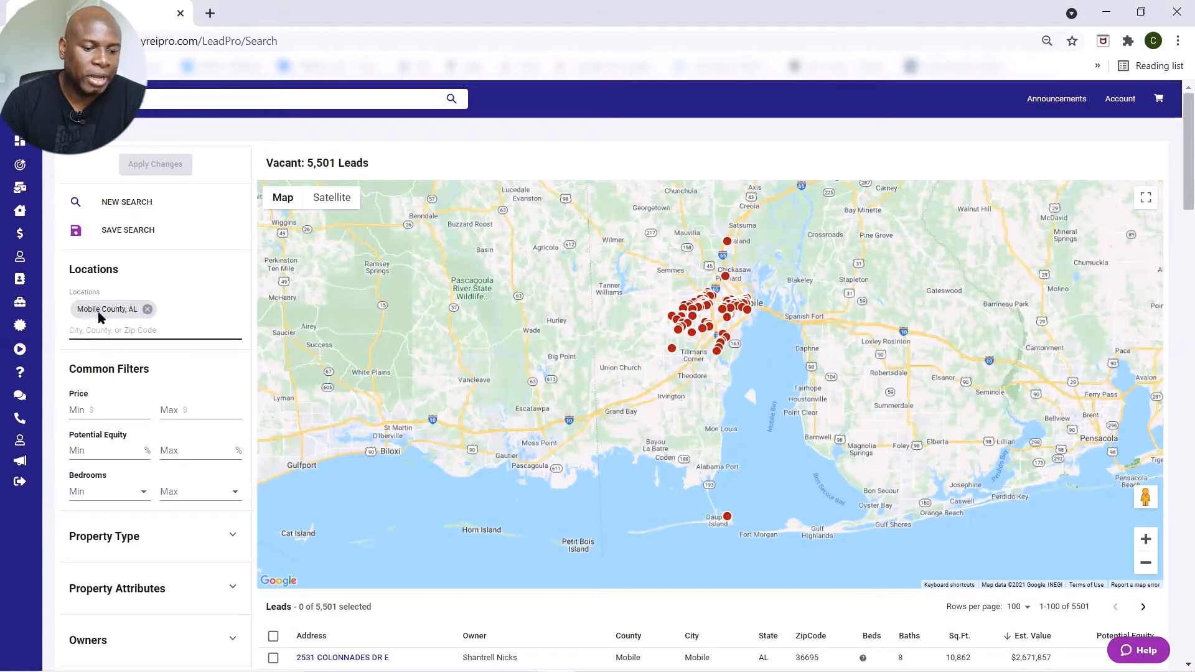
Add Broward County, FL as a second search location, and remove it again
click(124, 331)
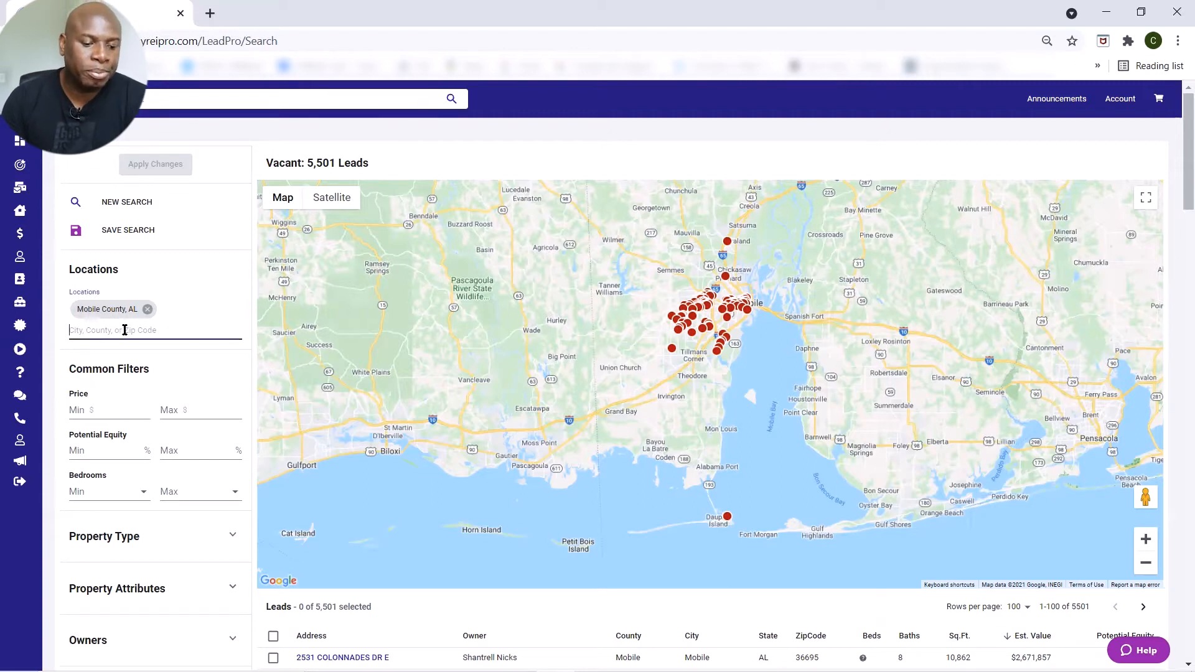
text(br)
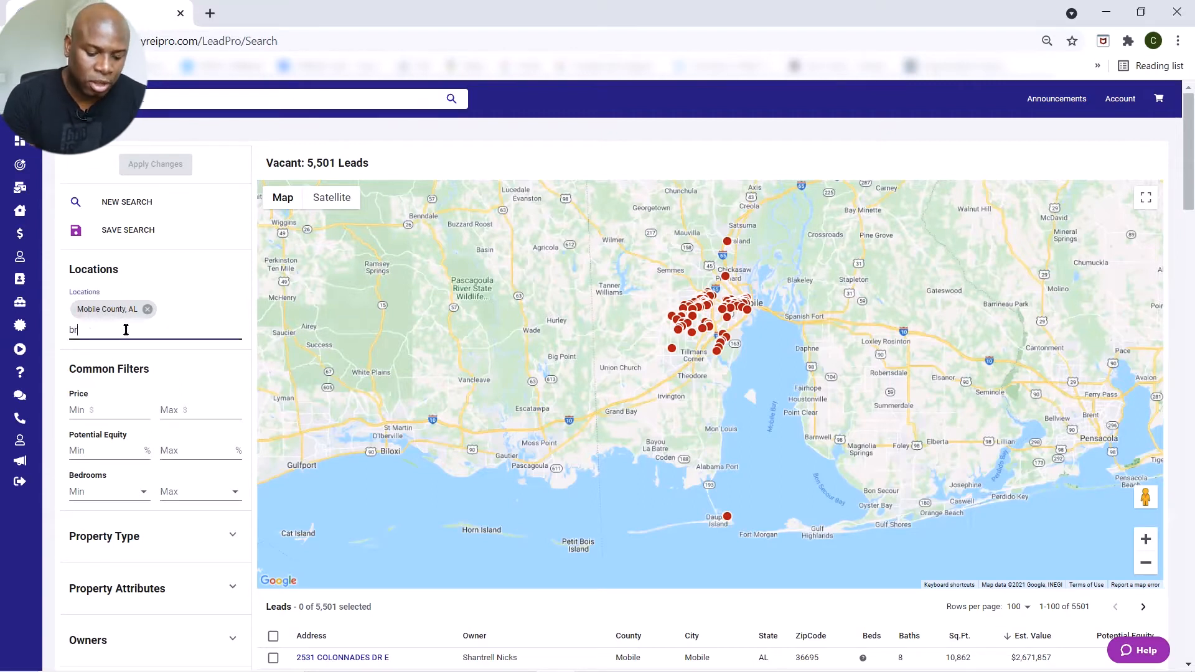
text(oward)
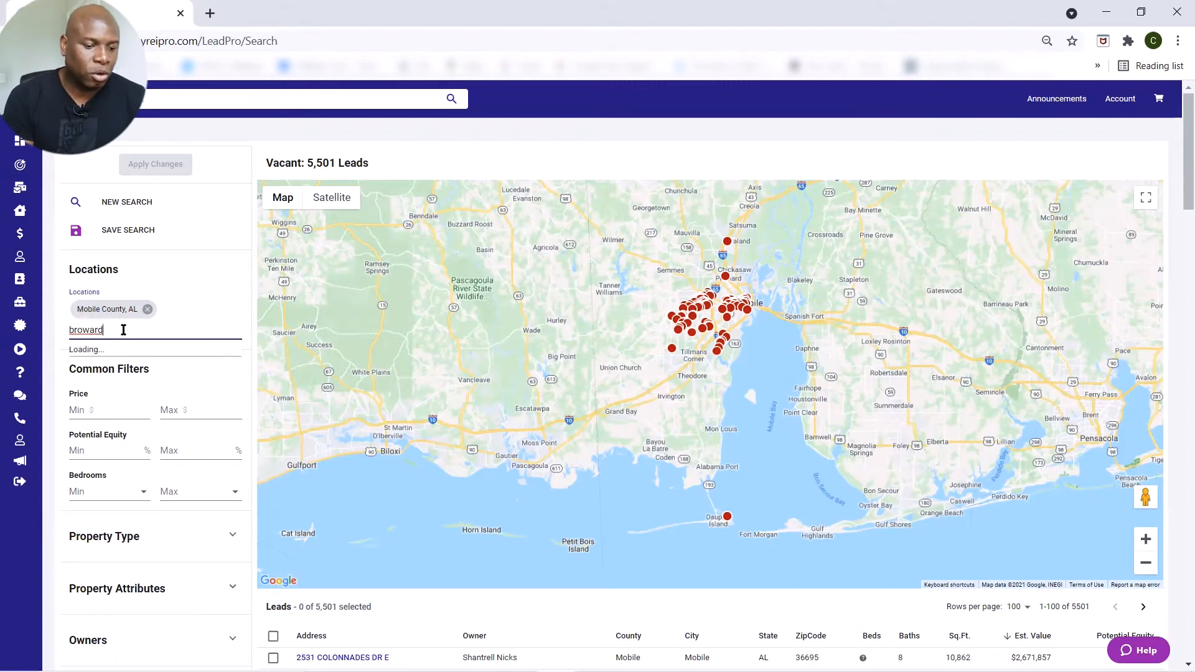
text( coun)
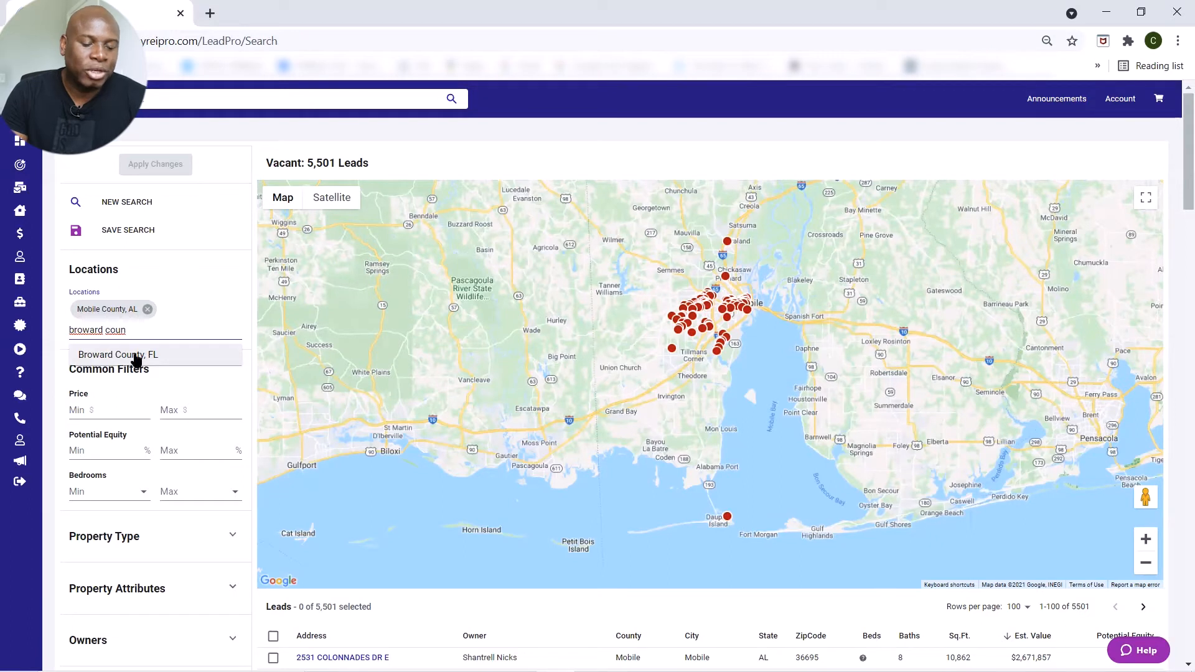
click(140, 358)
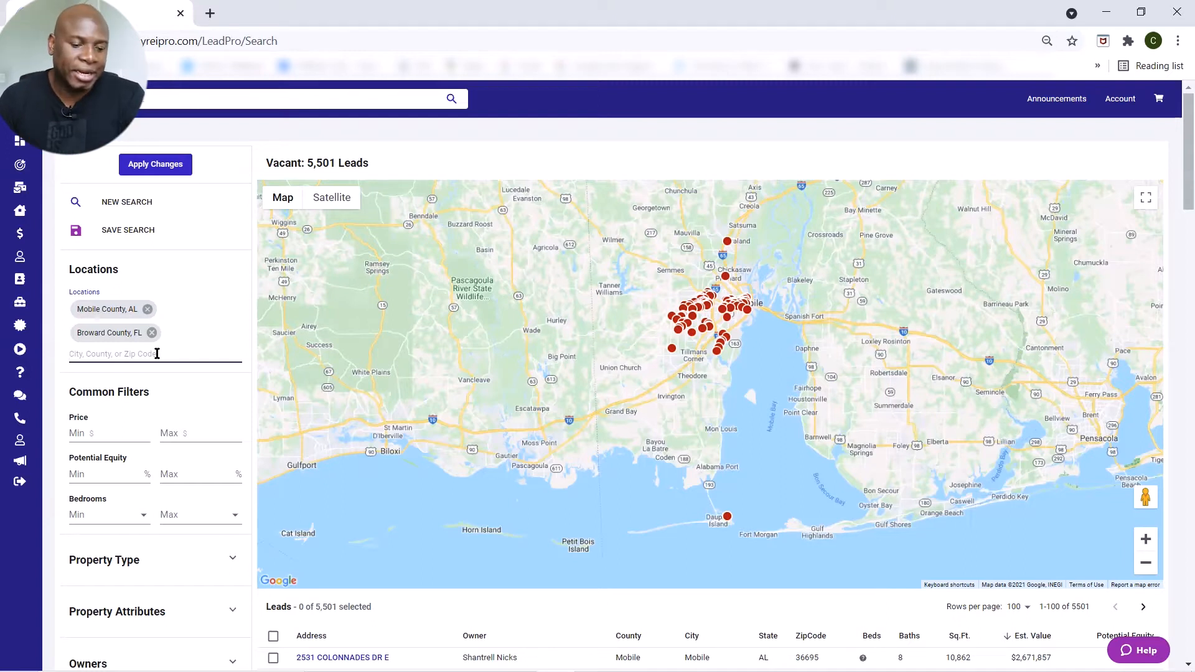
click(151, 334)
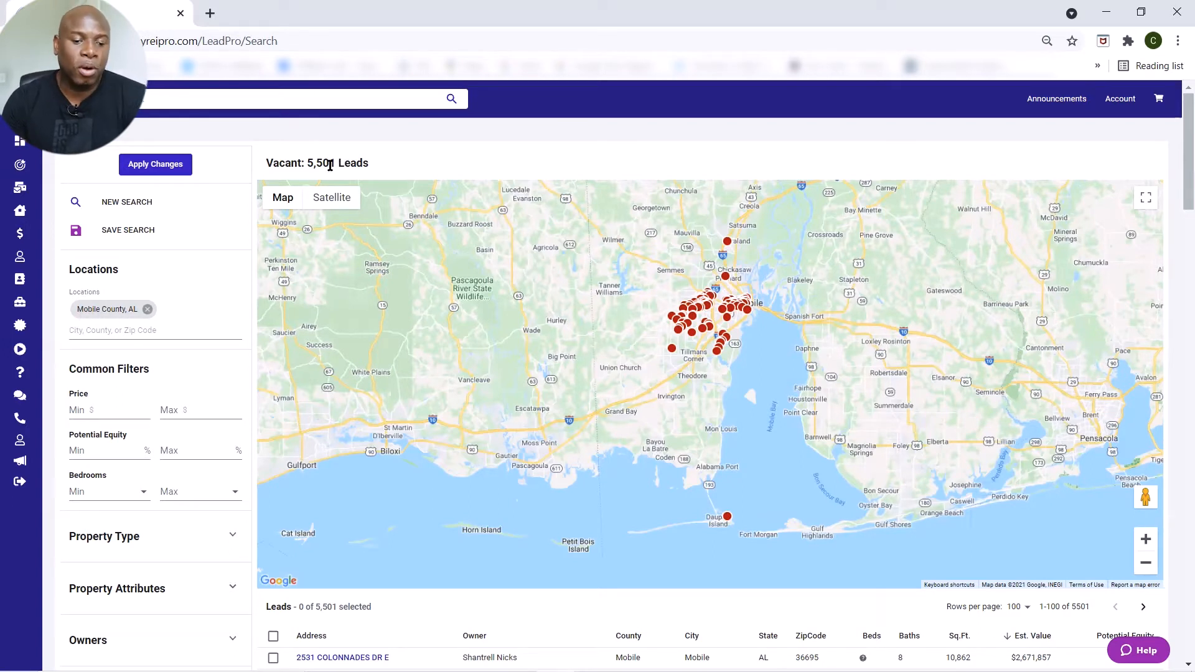
Set the minimum potential equity filter to 60%
scroll(213, 300, down, 2)
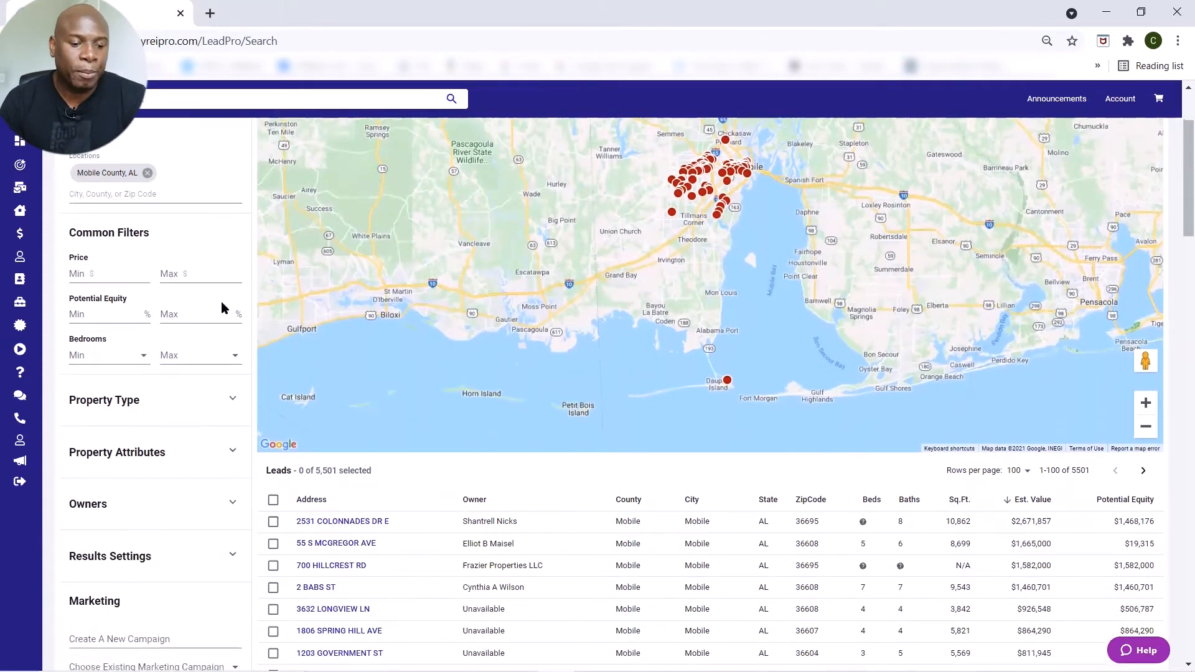
scroll(218, 295, up, 2)
scroll(219, 243, down, 3)
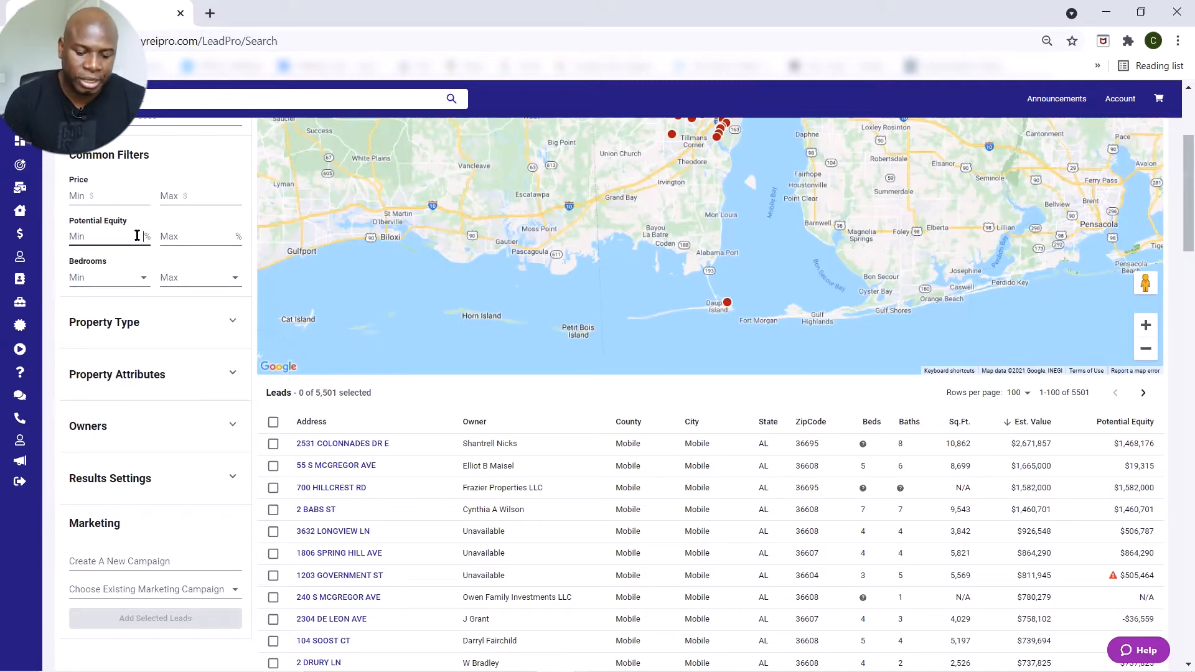
text(60)
scroll(141, 244, up, 1)
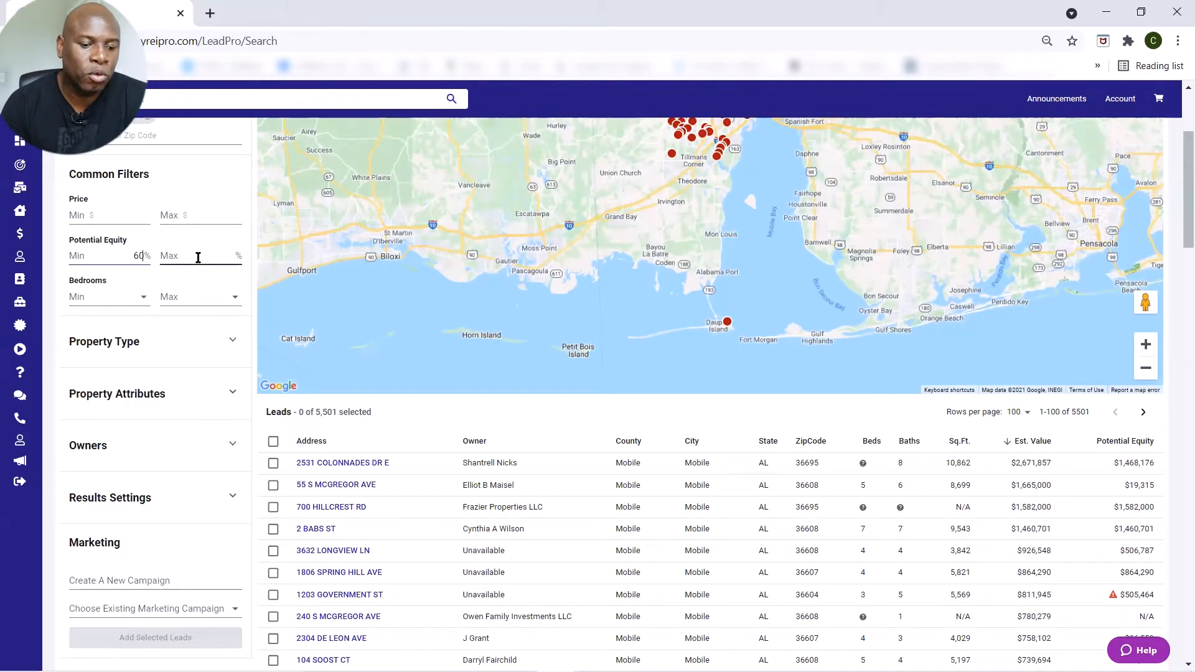
Limit the residential property types to Duplex, Multi-Family, Single Family and Townhouse, with all other types cleared
scroll(228, 258, down, 3)
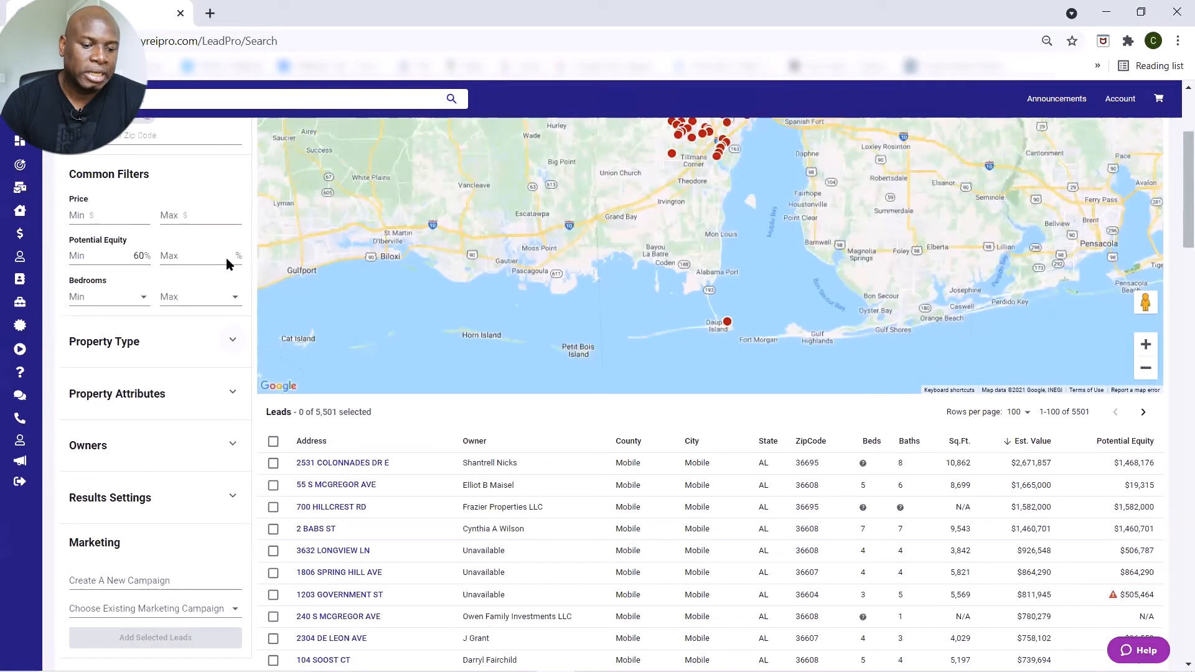
click(231, 246)
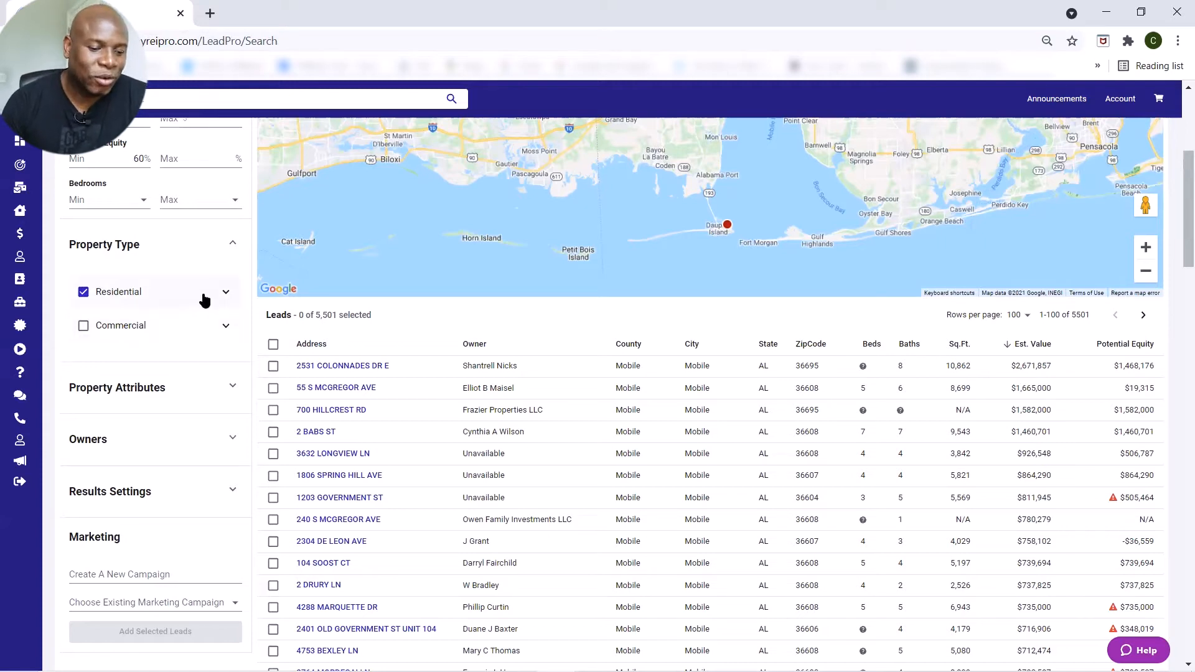
click(224, 293)
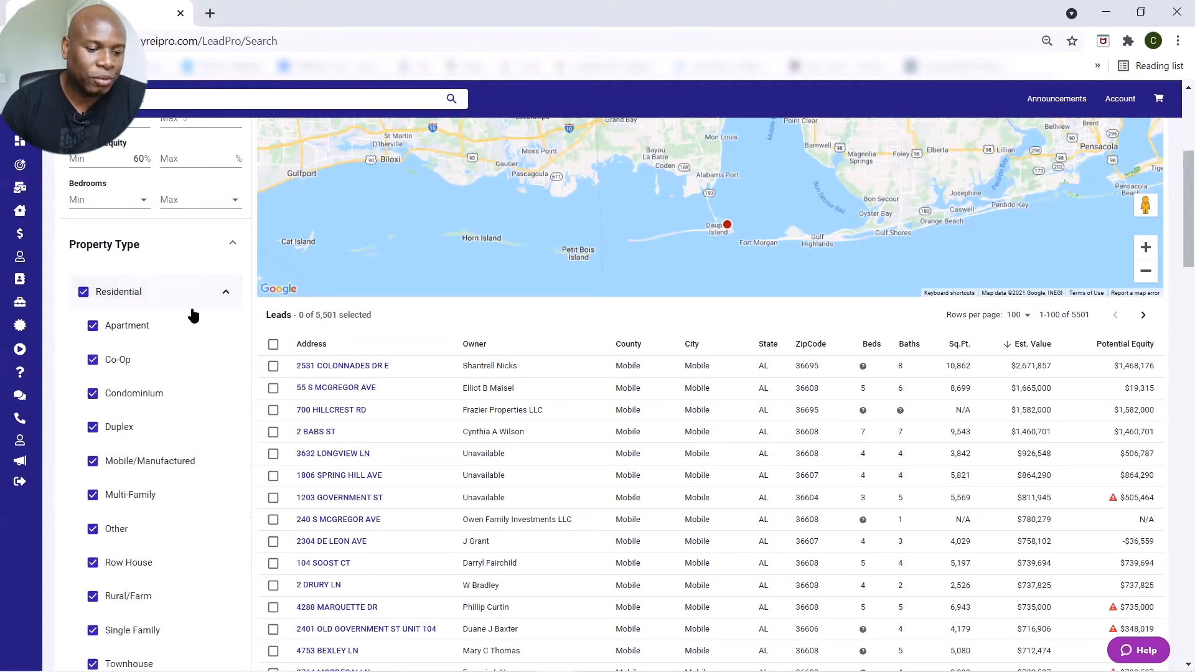
scroll(192, 312, down, 1)
click(84, 233)
scroll(175, 261, down, 1)
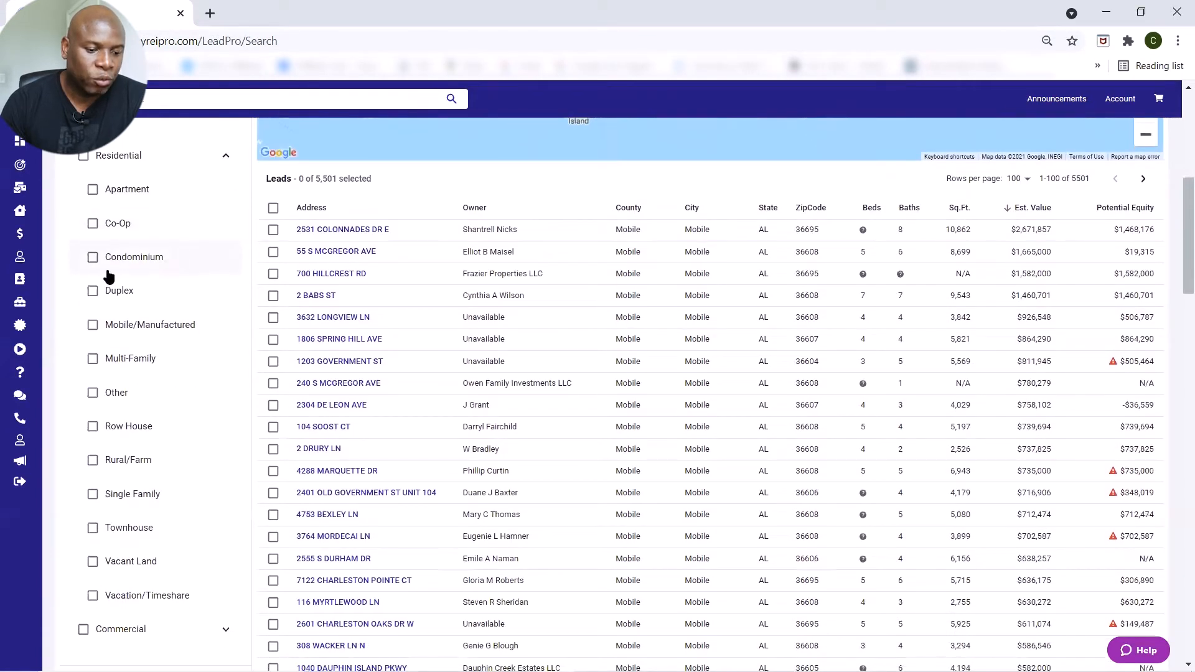
click(156, 303)
click(149, 360)
click(160, 493)
click(133, 527)
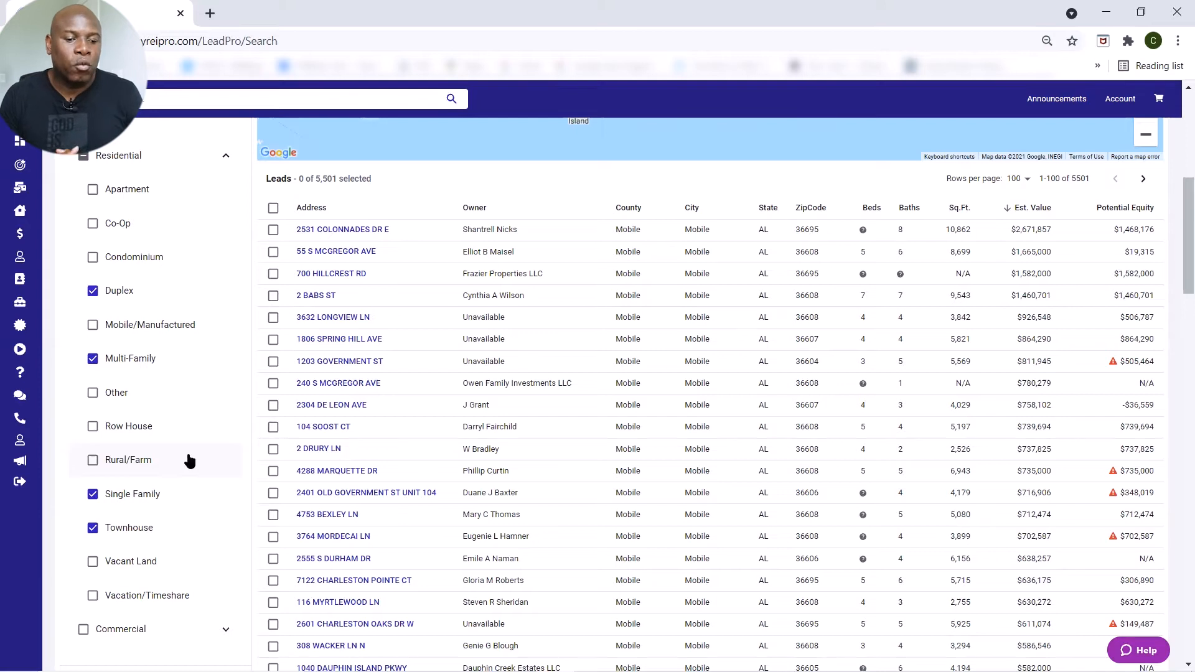
Include the Row House, Vacant Land and Mobile/Manufactured property types, and clear all three again
click(98, 427)
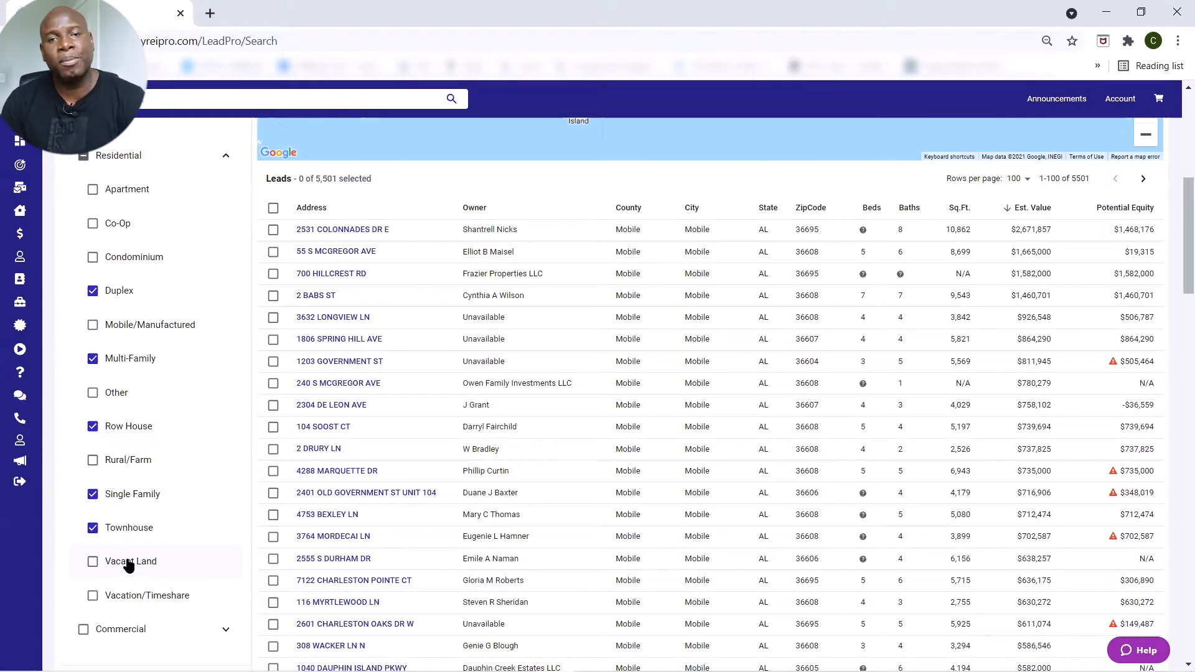
click(96, 564)
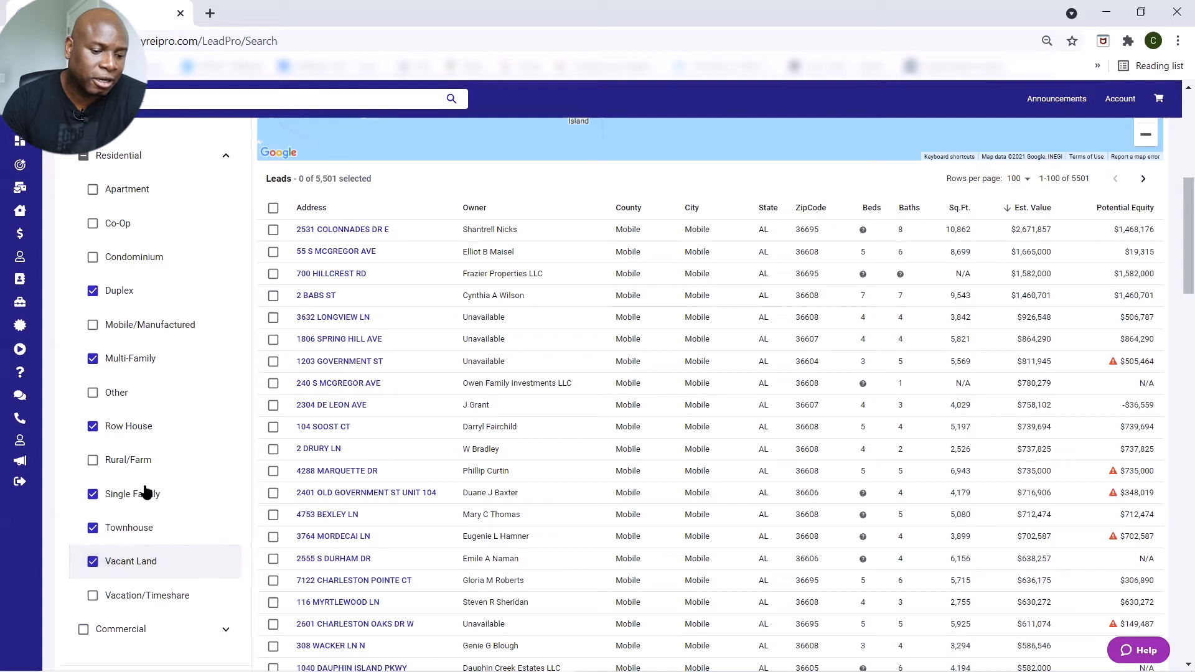
click(94, 327)
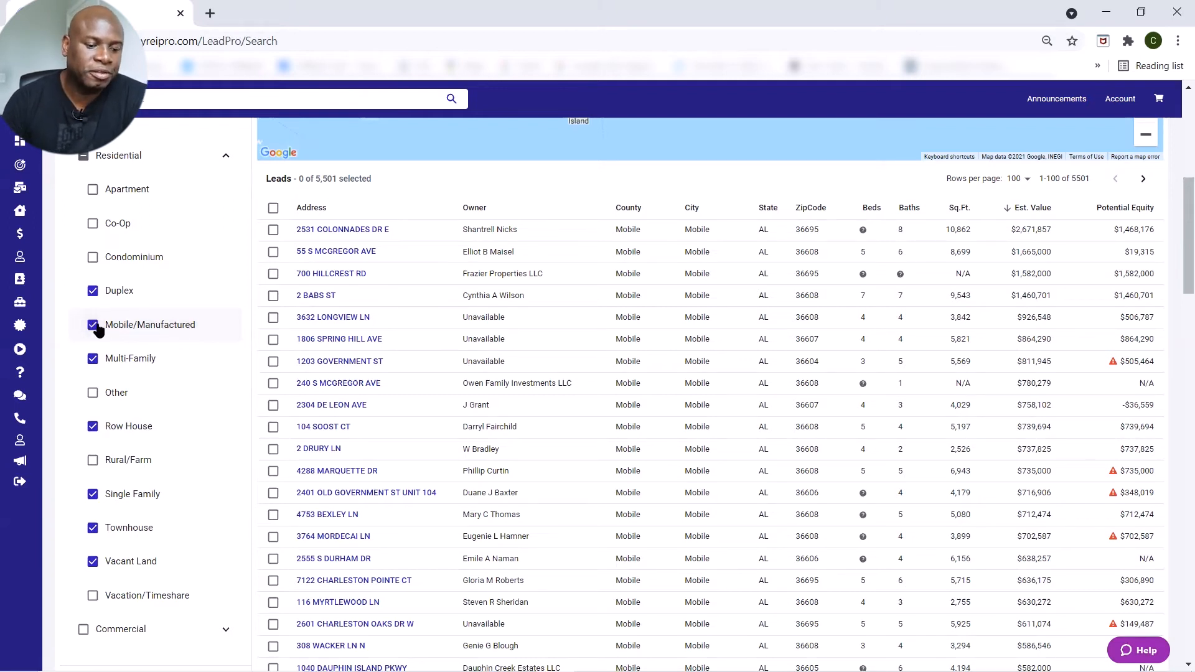
click(93, 325)
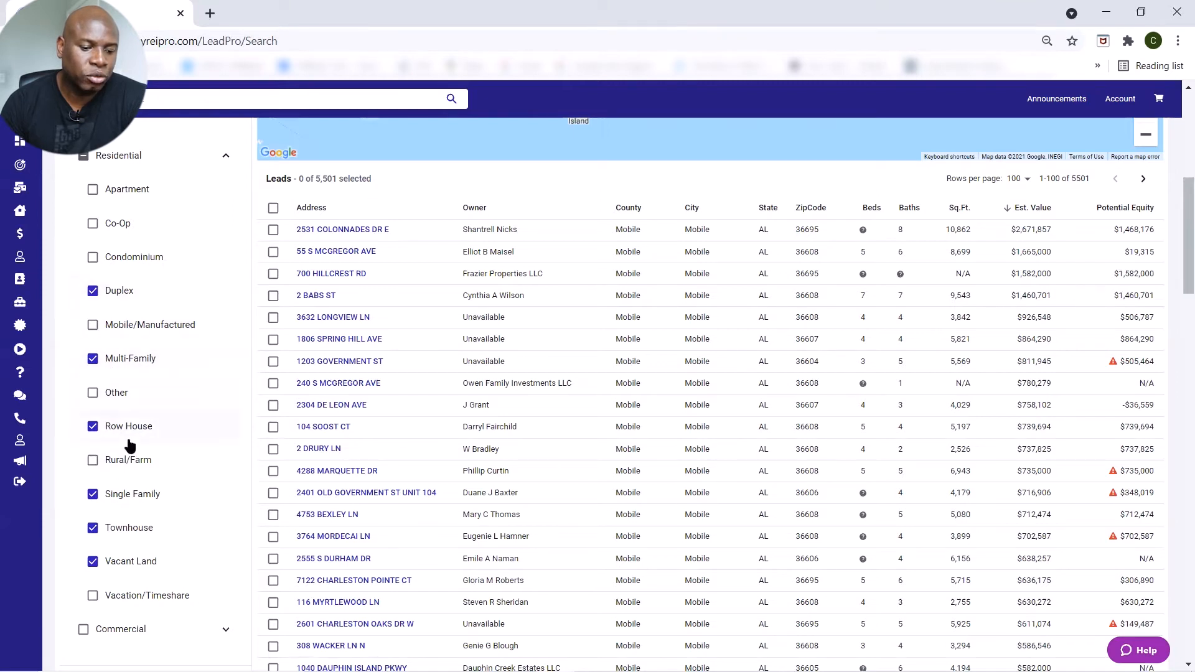
click(94, 427)
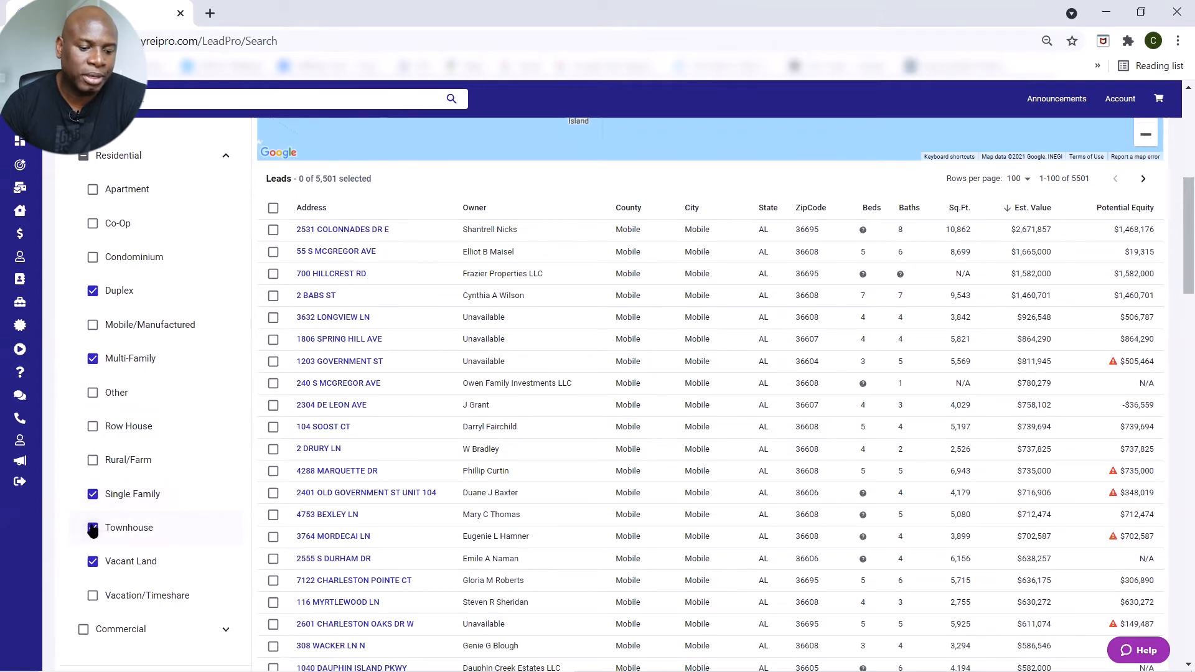
click(93, 562)
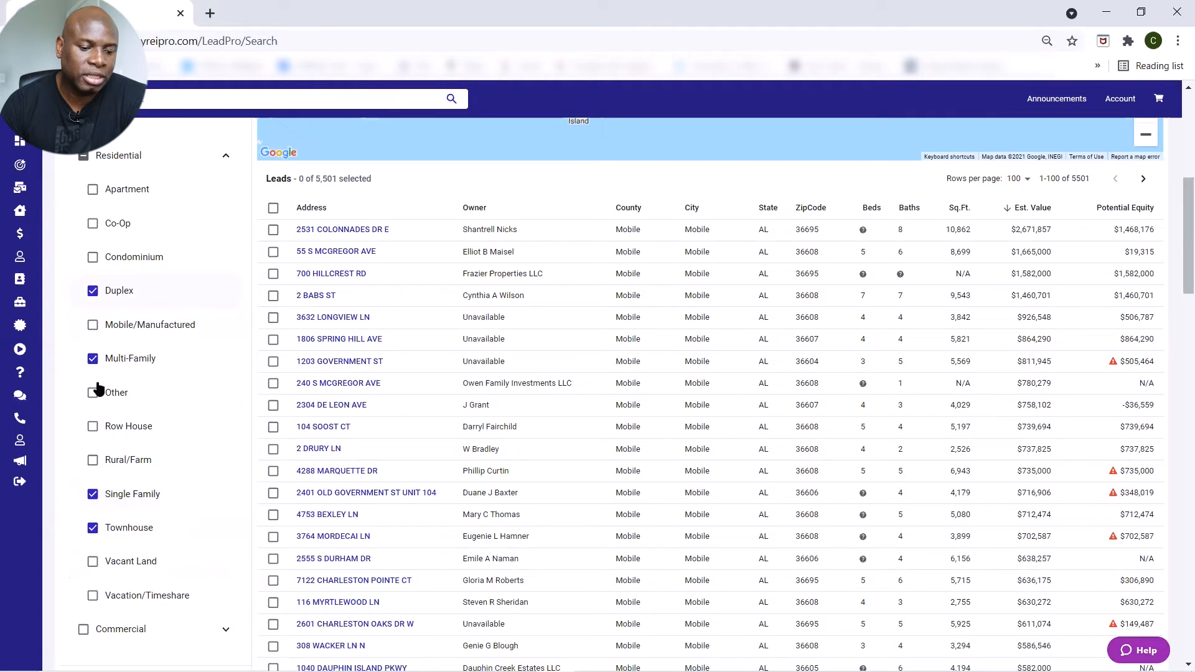
Close the property type options and switch the Date Last Sold attribute to Custom Date Range
scroll(177, 518, up, 2)
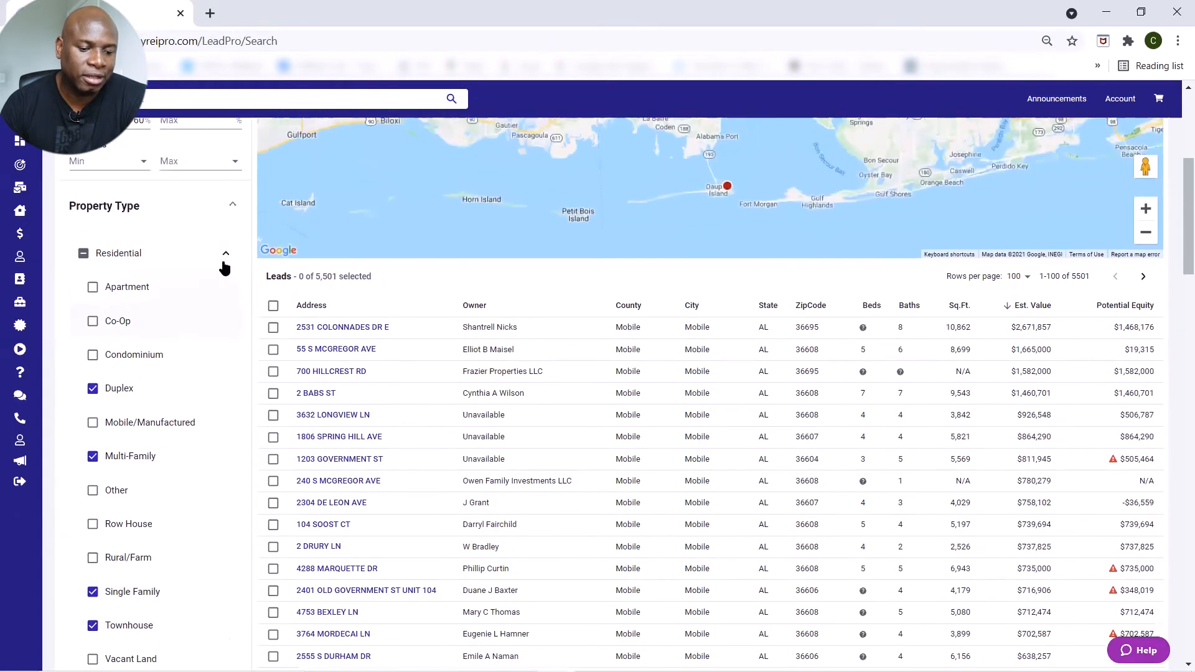
click(234, 206)
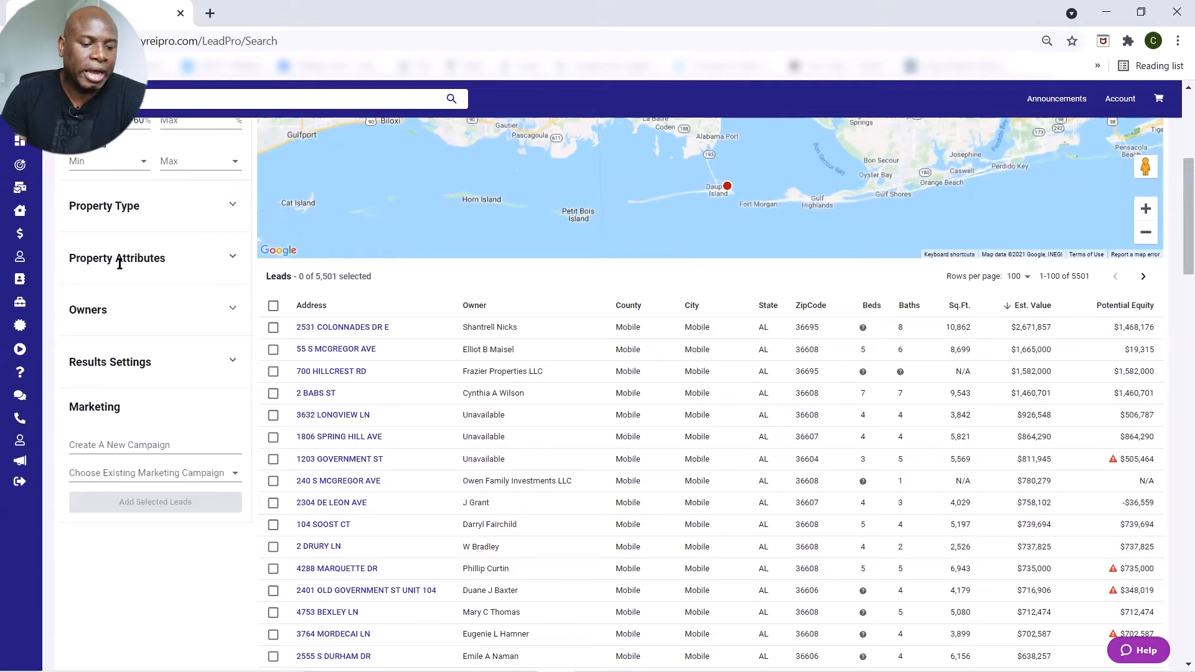
click(230, 260)
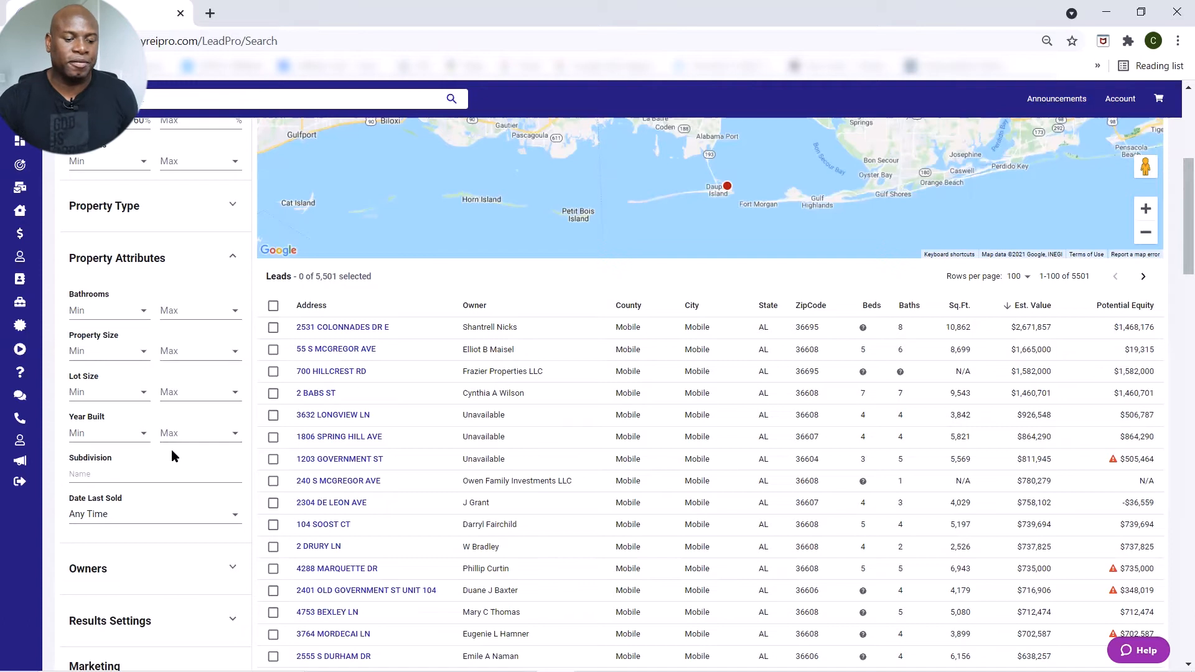
scroll(166, 459, down, 2)
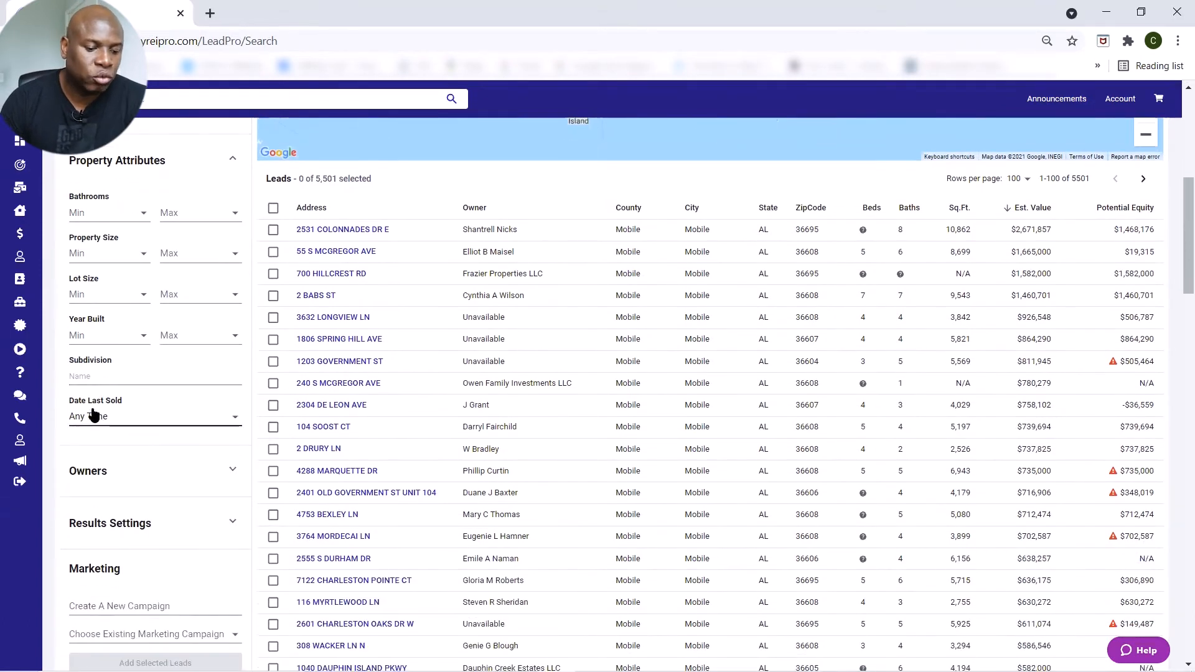
click(199, 423)
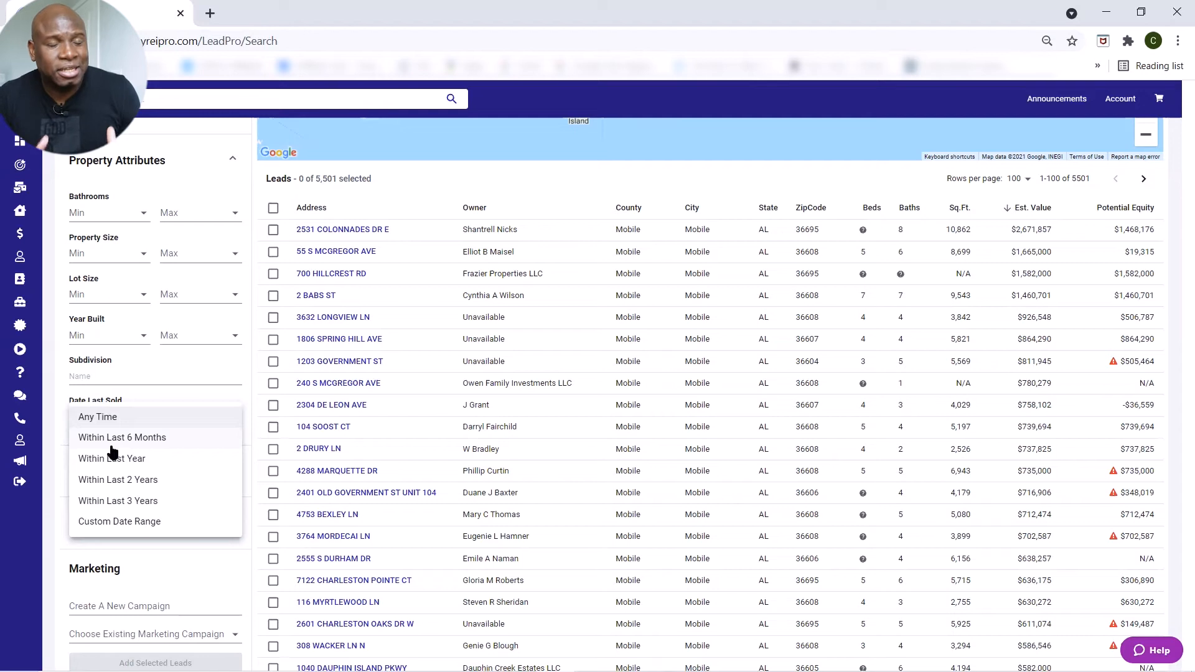
click(135, 521)
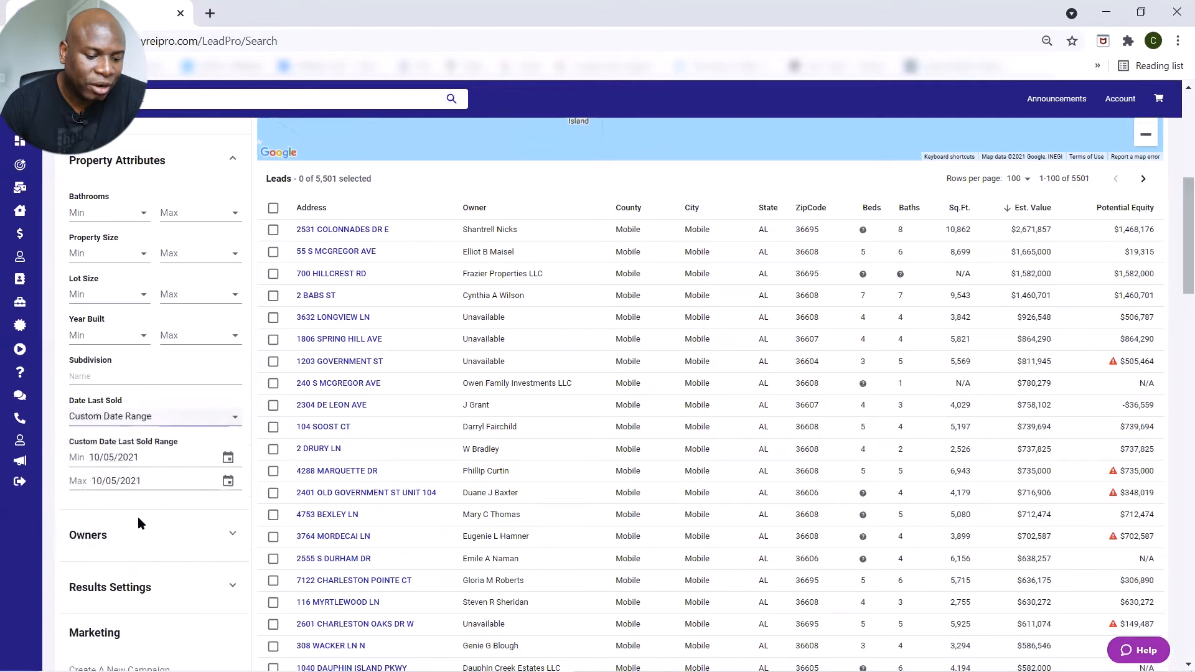
Set the minimum of the custom date last sold range to 10/05/1921
click(146, 456)
key(BackSpace)
key(BackSpace)
key(BackSpace)
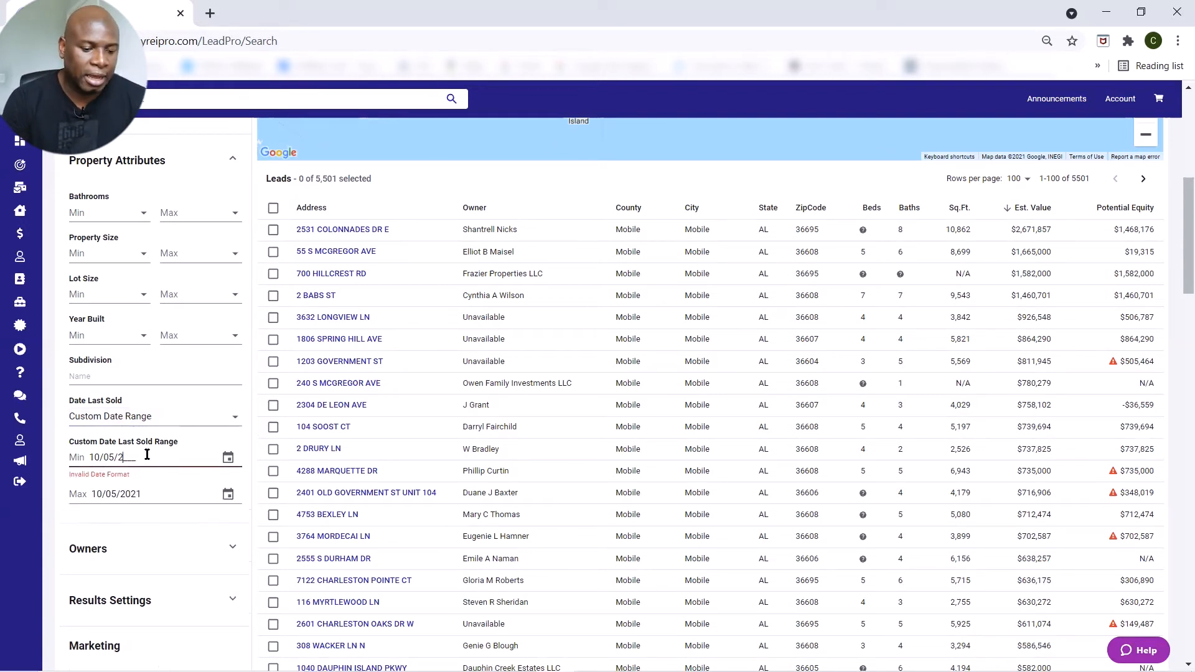
key(BackSpace)
text(1921)
Set the maximum of the custom date last sold range to 10/05/2019 and collapse the property attributes
click(148, 480)
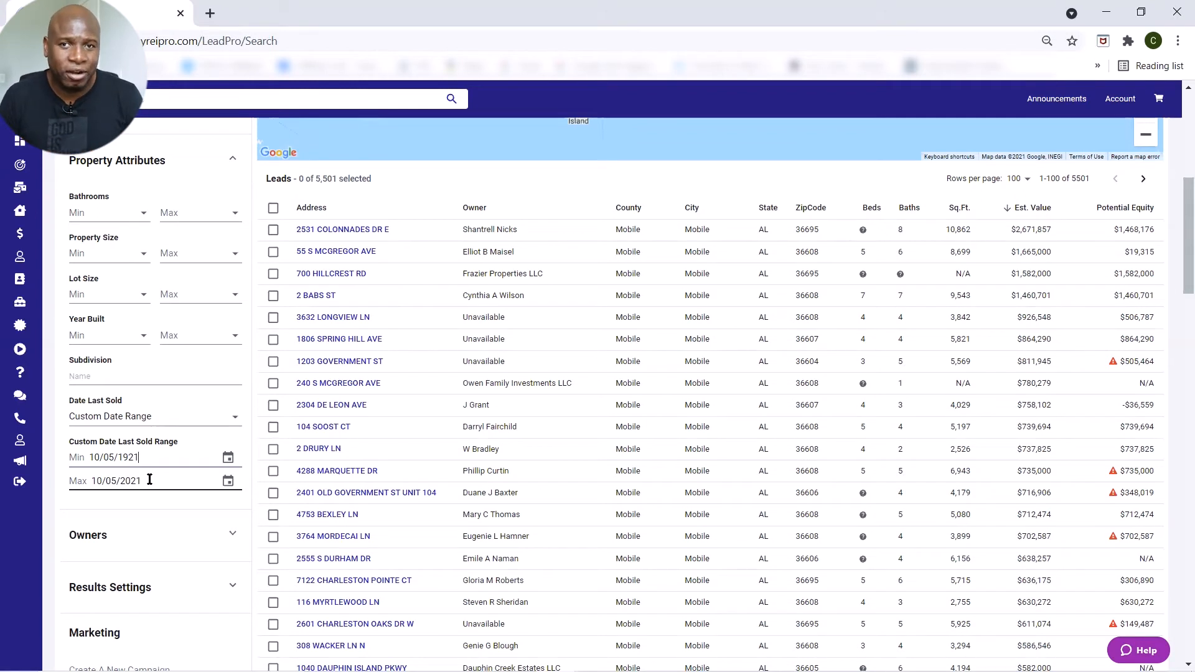
click(149, 480)
key(BackSpace)
key(BackSpace)
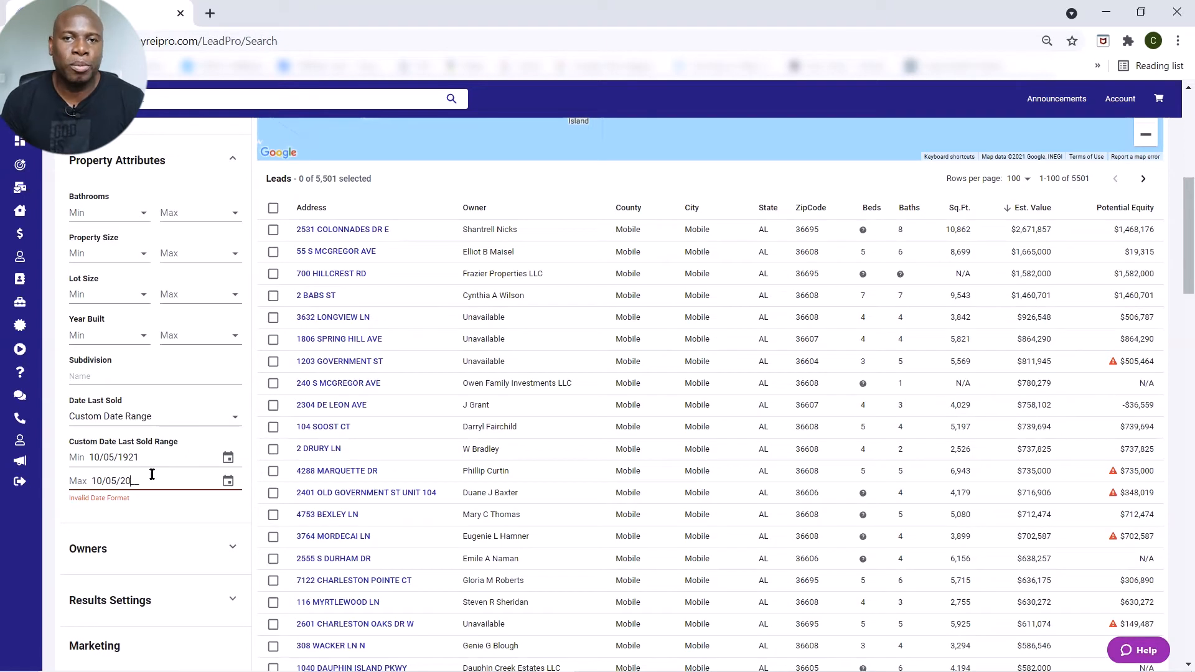
text(19)
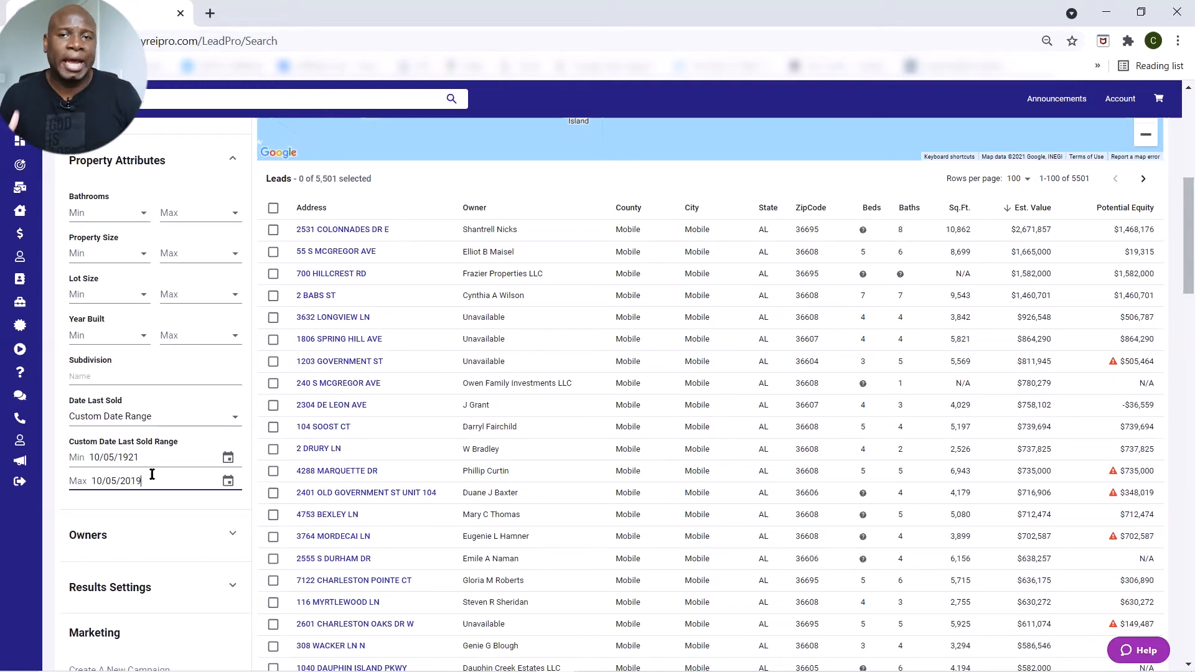
scroll(196, 454, down, 1)
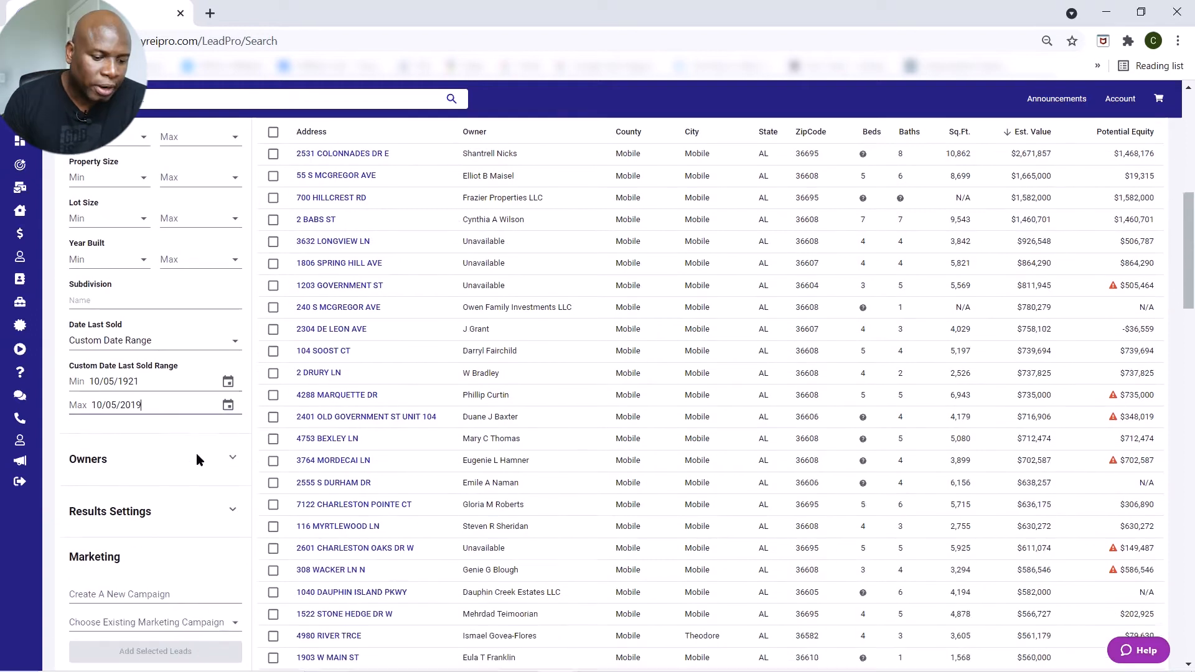
scroll(197, 452, up, 4)
click(232, 315)
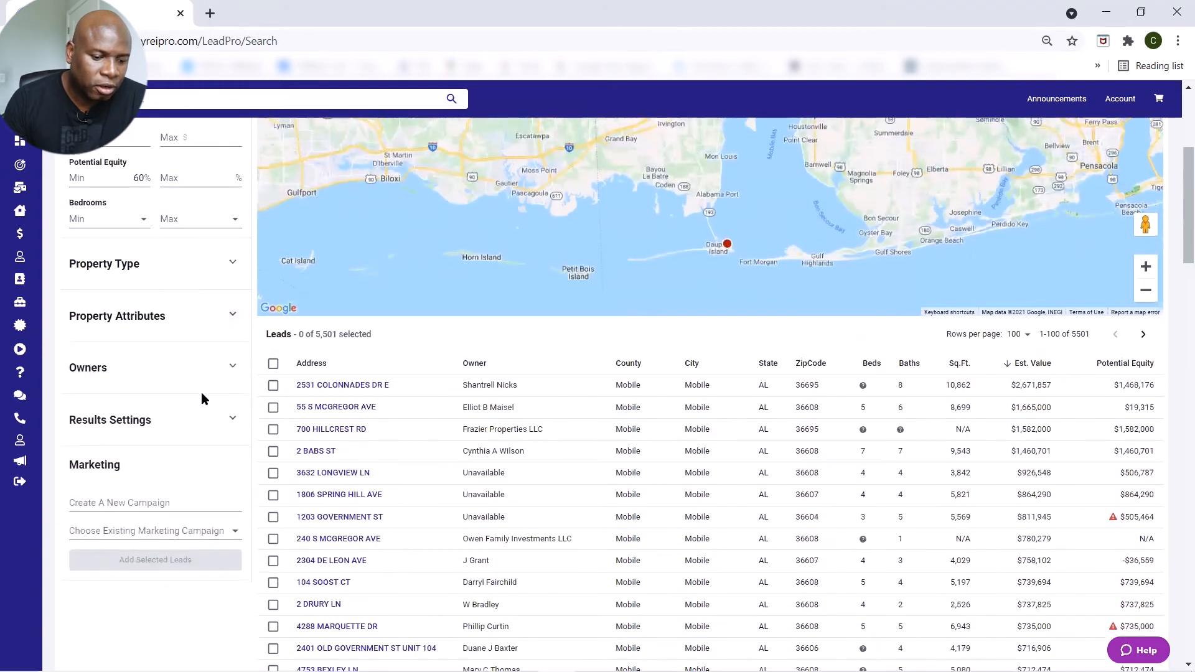
Exclude the Company owner type and Owner Occupied status in the owner filters, and collapse that section
scroll(230, 353, down, 1)
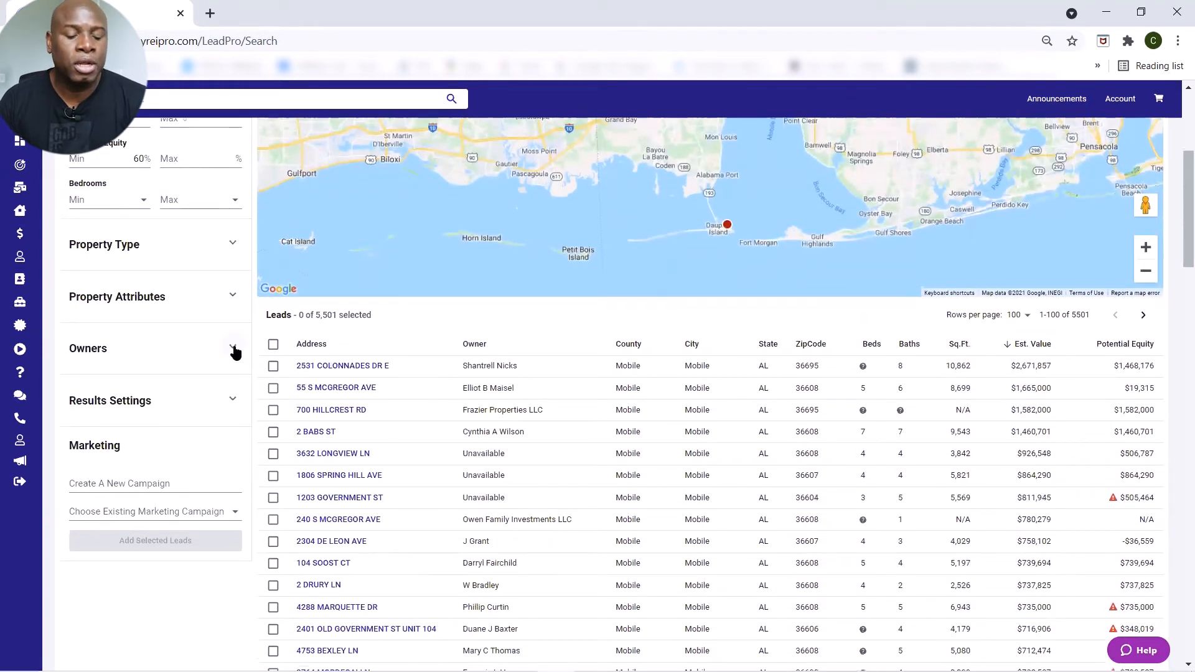
click(234, 349)
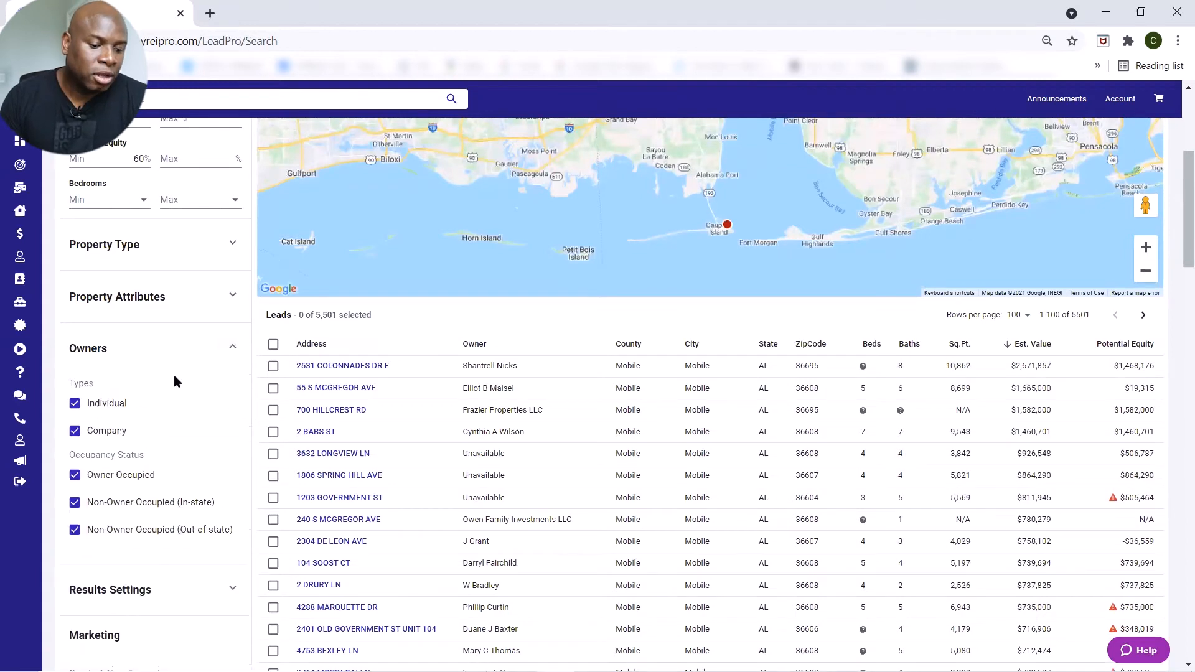
scroll(175, 381, down, 1)
scroll(174, 376, down, 2)
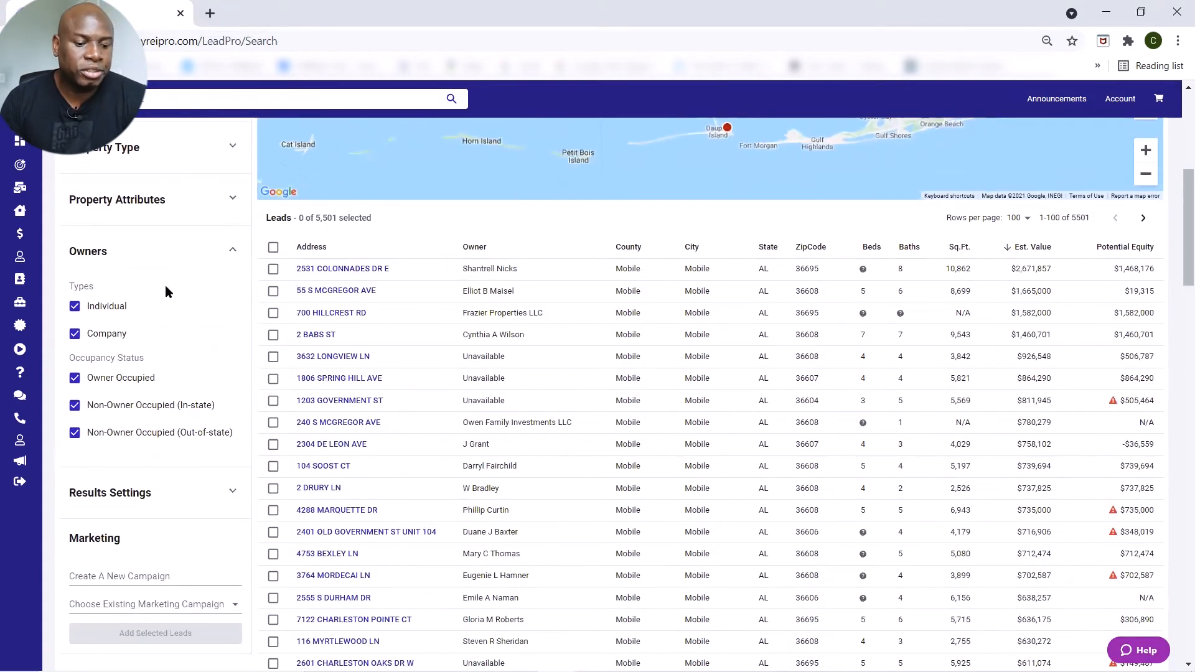
click(75, 336)
click(74, 381)
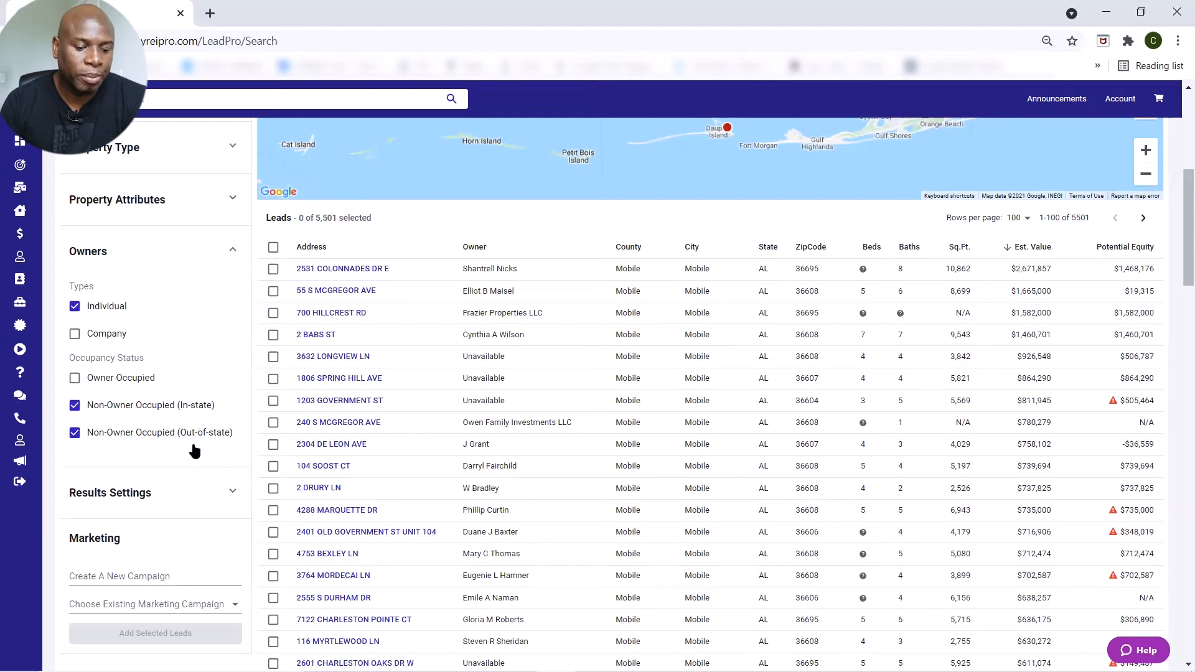
click(233, 252)
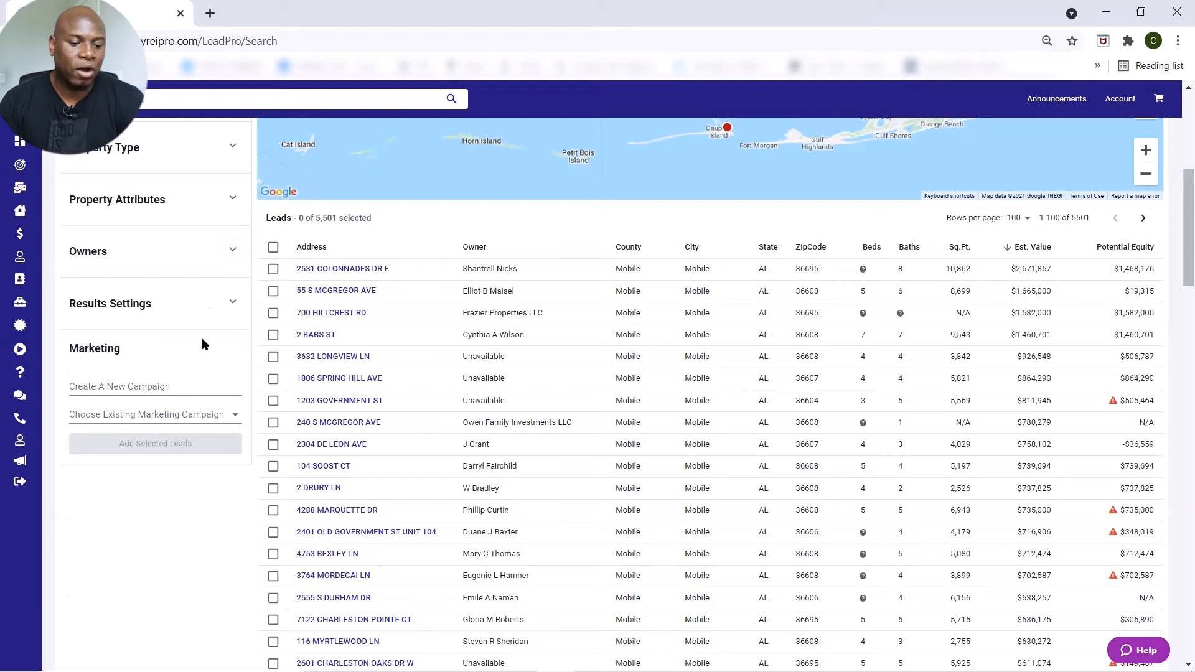
Expand the results settings and apply the changed filters to the vacant lead search
click(233, 303)
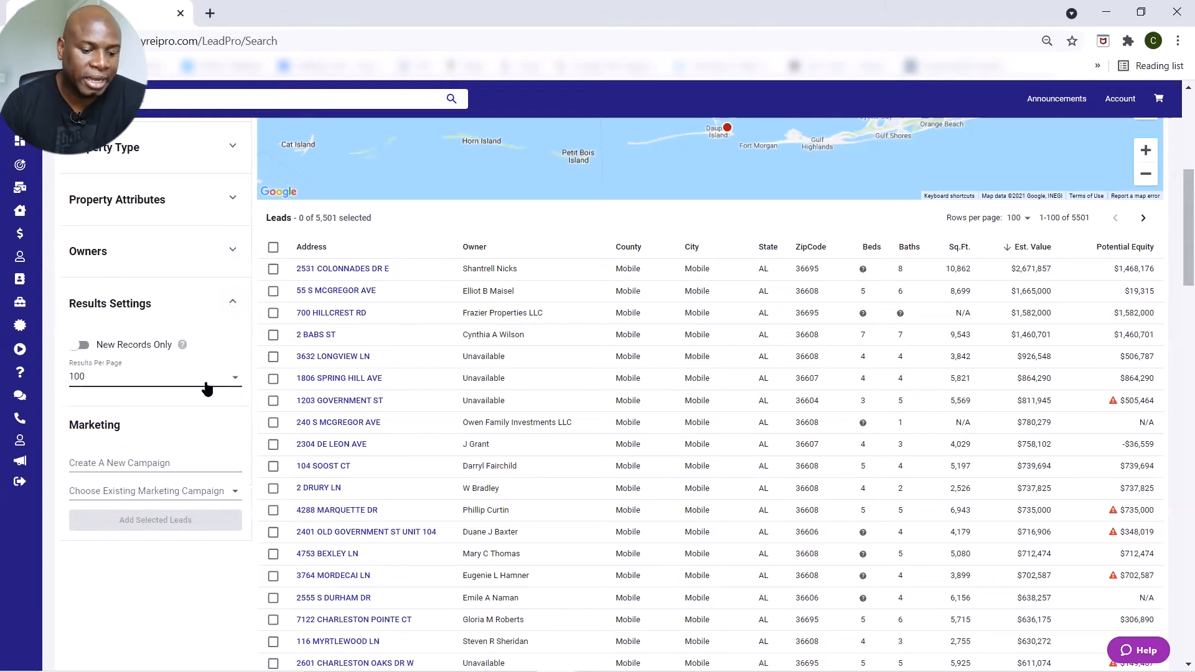
scroll(204, 385, up, 1)
scroll(204, 388, up, 6)
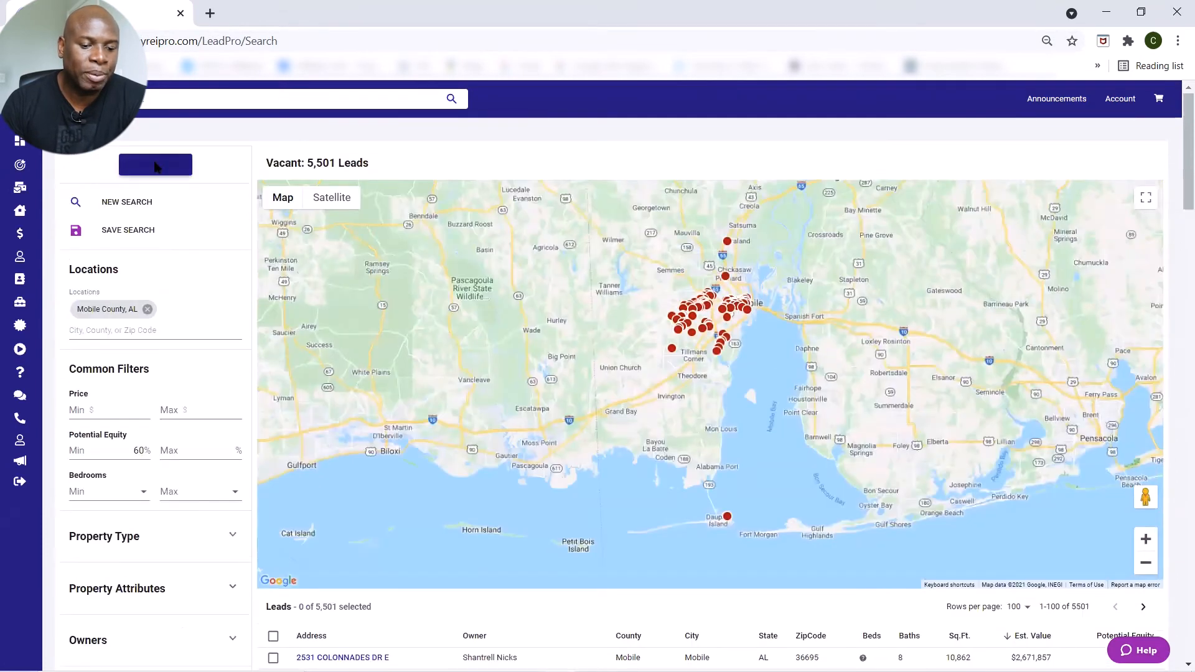
click(156, 166)
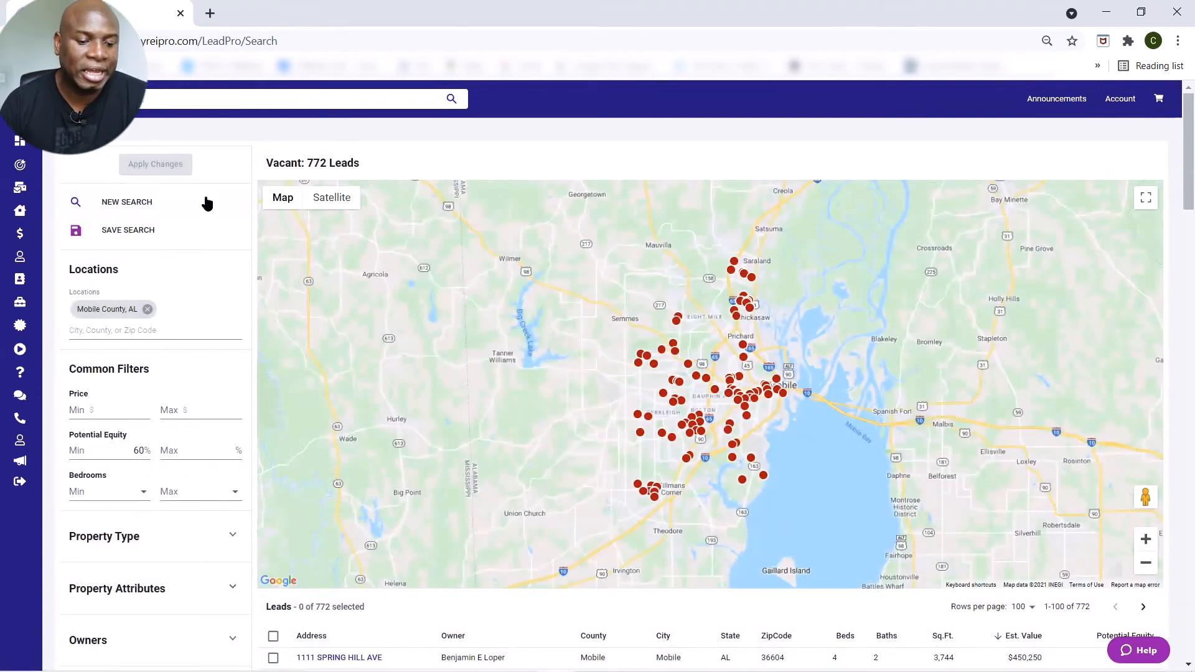
Save the filtered search under the name Testing55555
scroll(208, 221, down, 1)
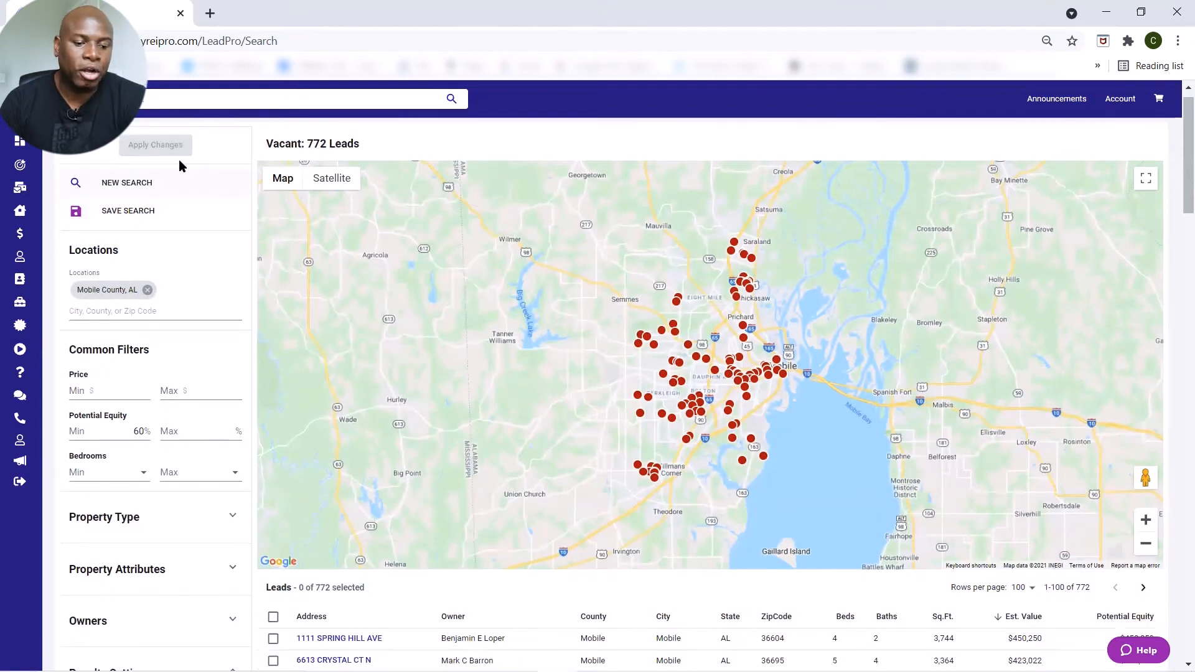
click(160, 213)
text(Testing)
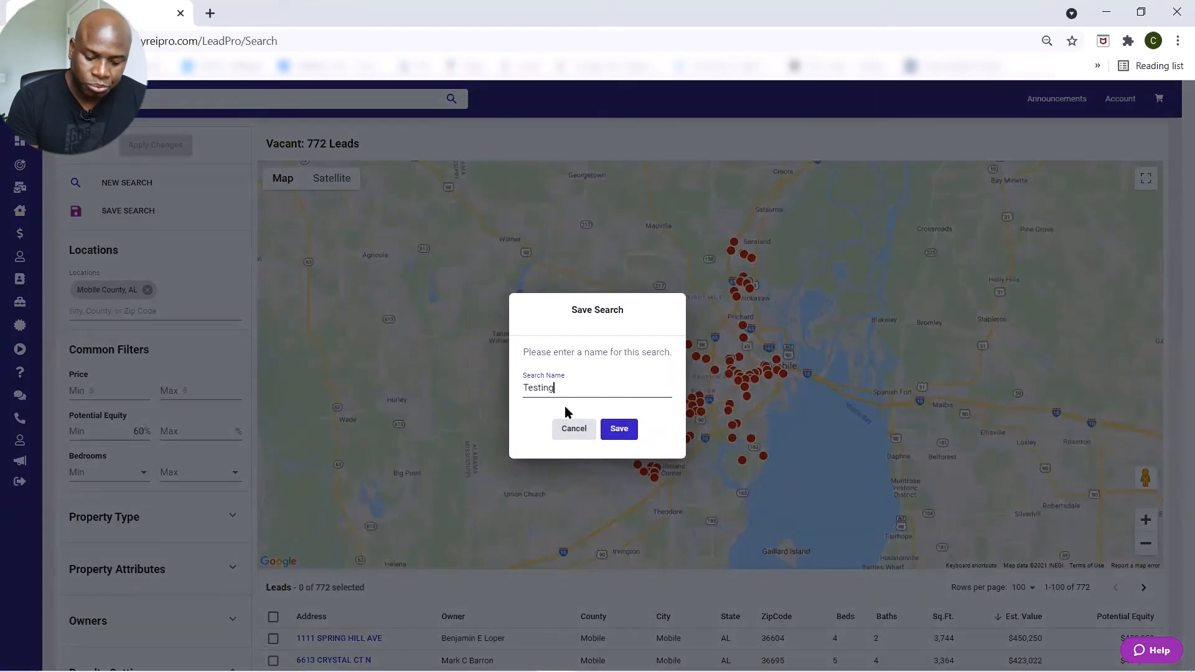
text(5555555)
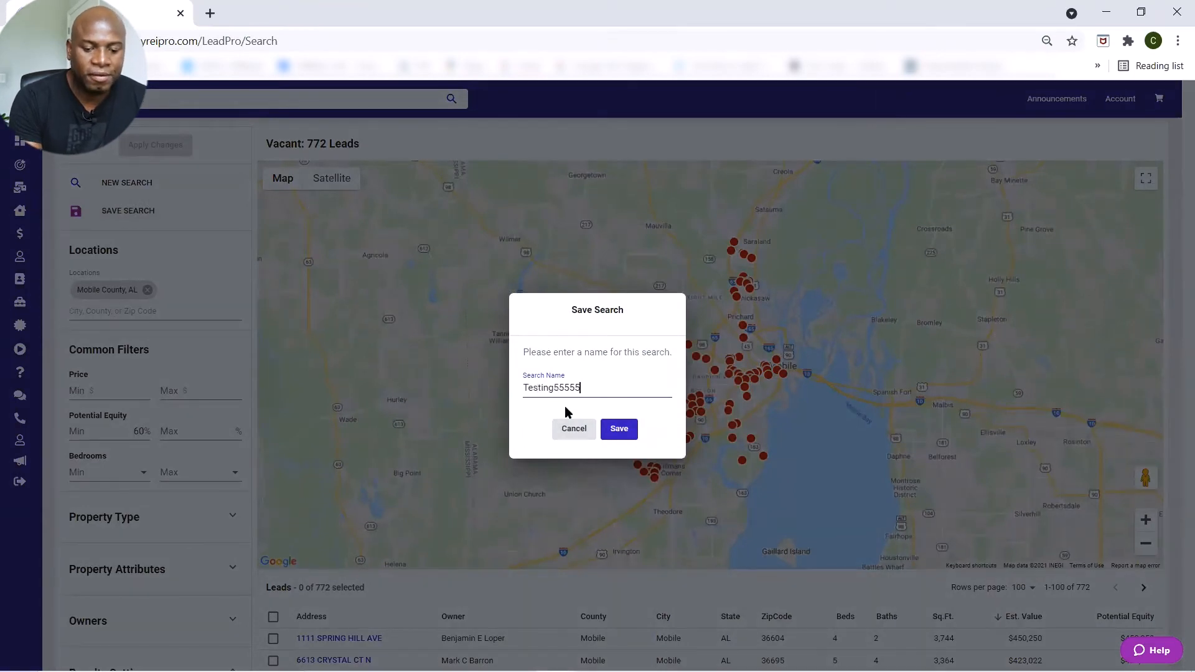
click(619, 428)
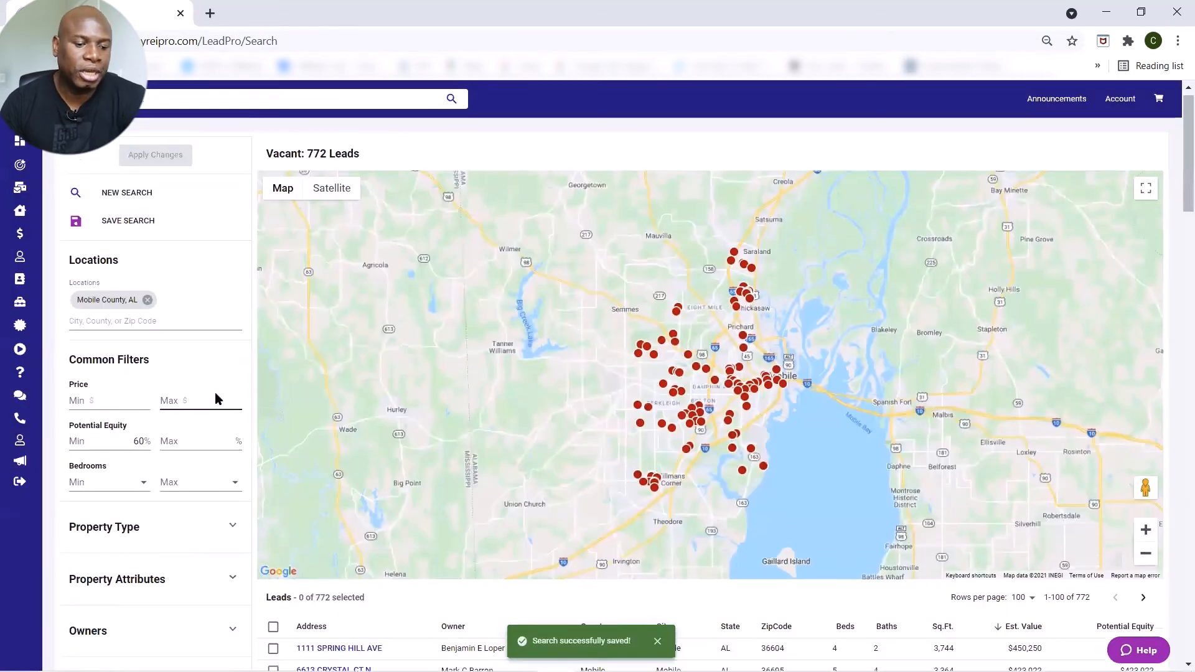
Select all leads on the first results page and look through the selected rows
scroll(219, 395, down, 1)
scroll(192, 317, down, 6)
scroll(193, 322, up, 1)
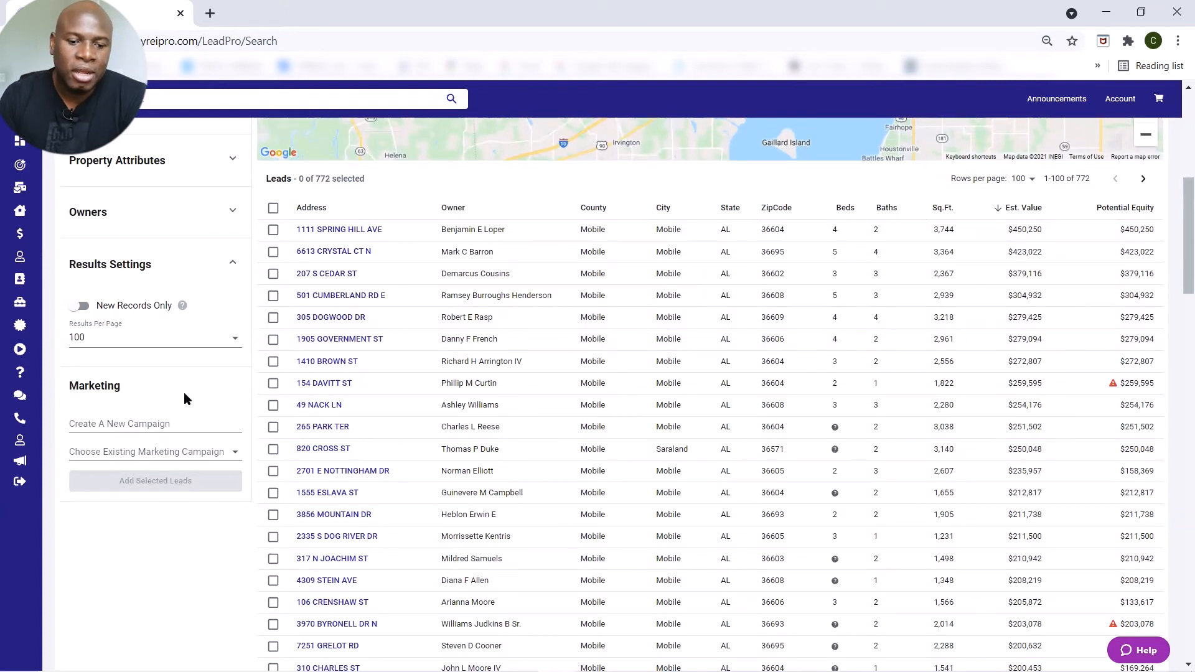
click(273, 209)
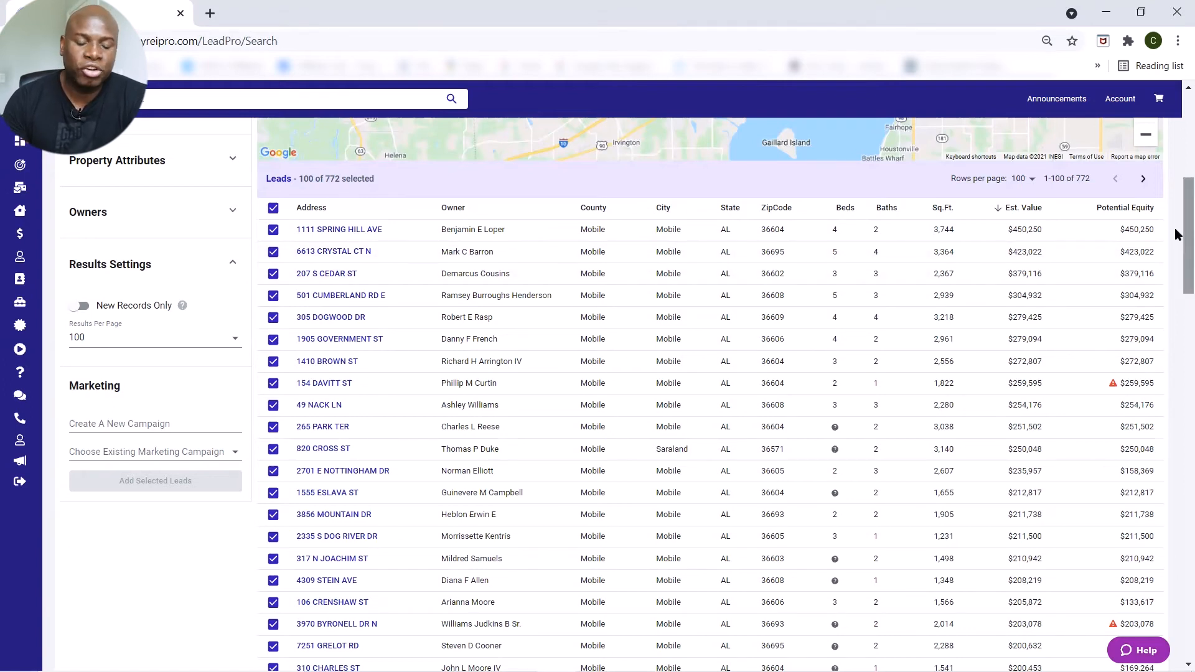
scroll(1177, 235, down, 15)
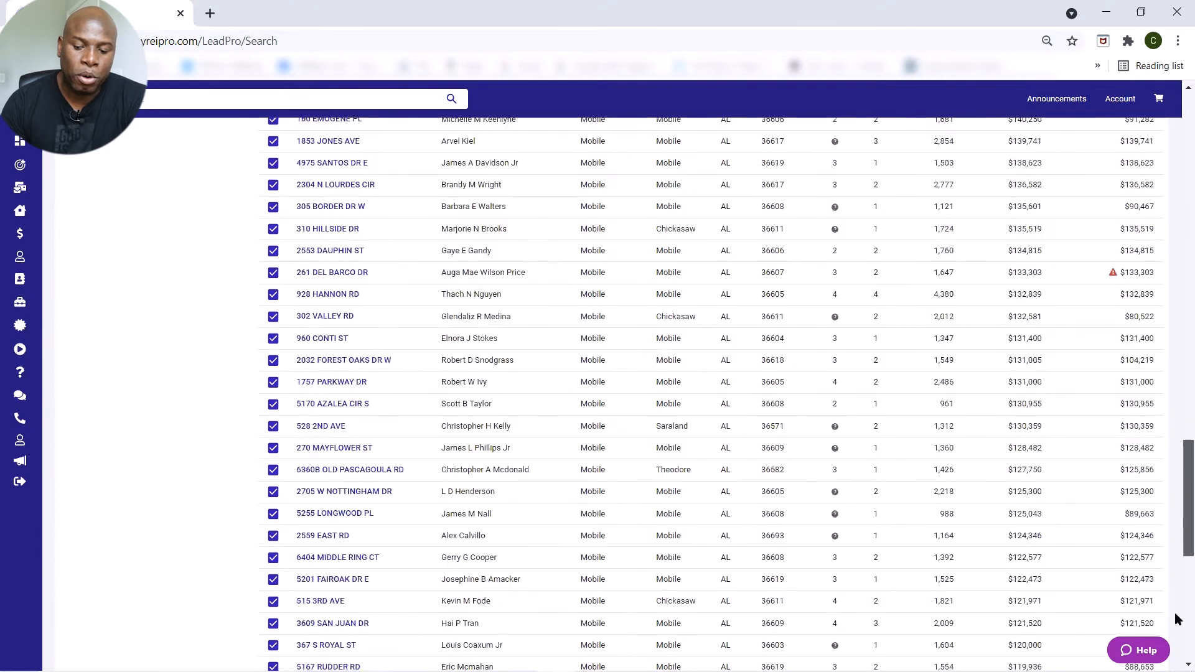
scroll(1177, 244, down, 5)
scroll(1176, 222, up, 20)
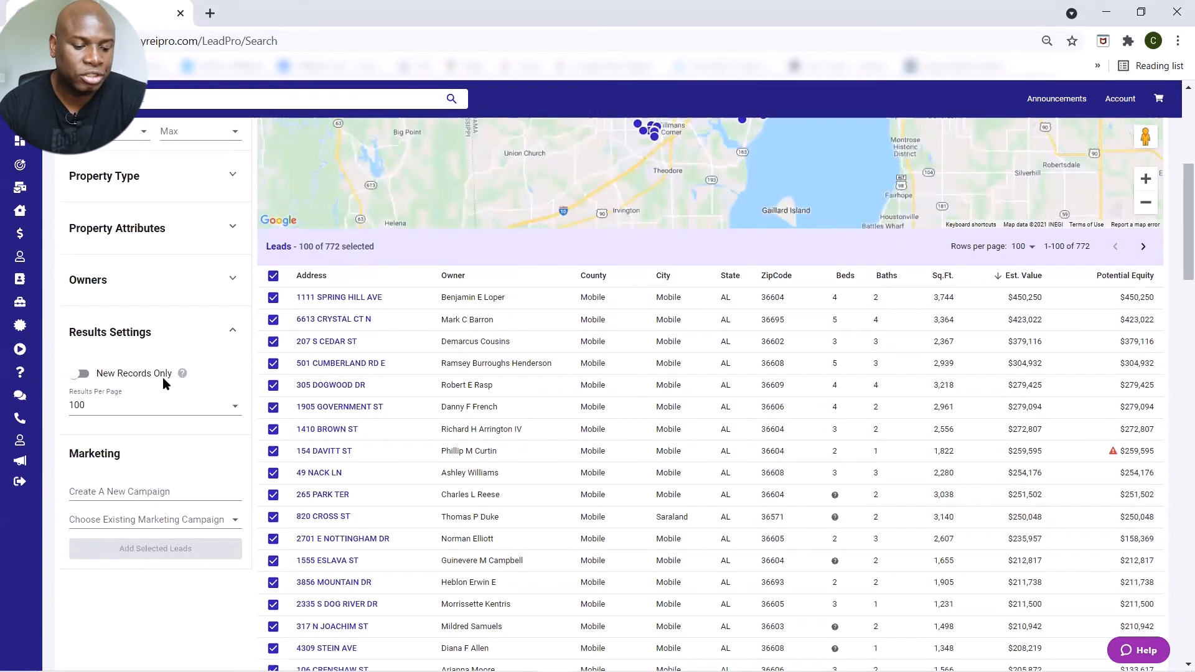
Set the results per page to 1000 and apply the change to the search
click(135, 406)
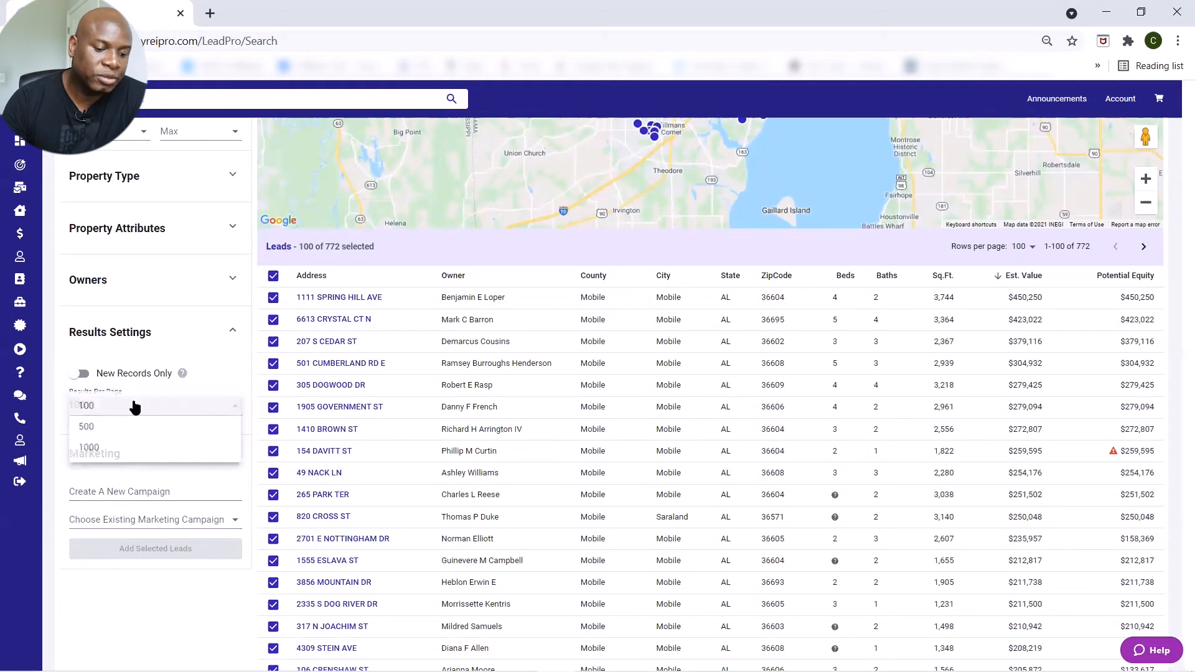
click(130, 449)
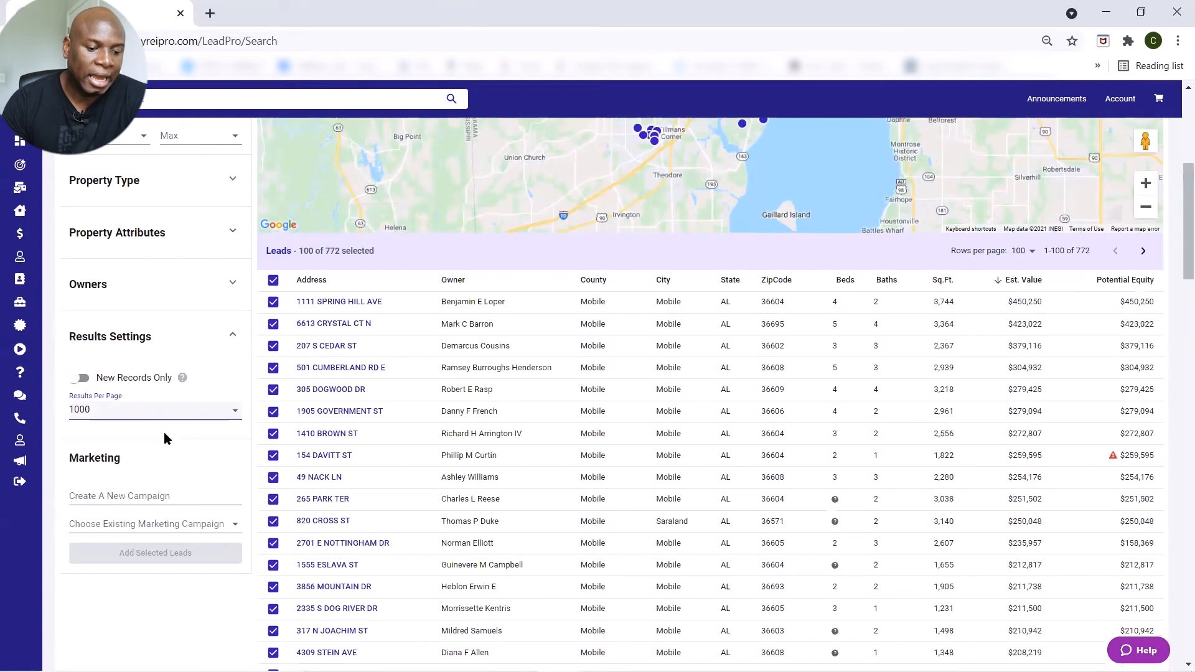
scroll(163, 433, up, 3)
scroll(135, 177, up, 2)
click(147, 167)
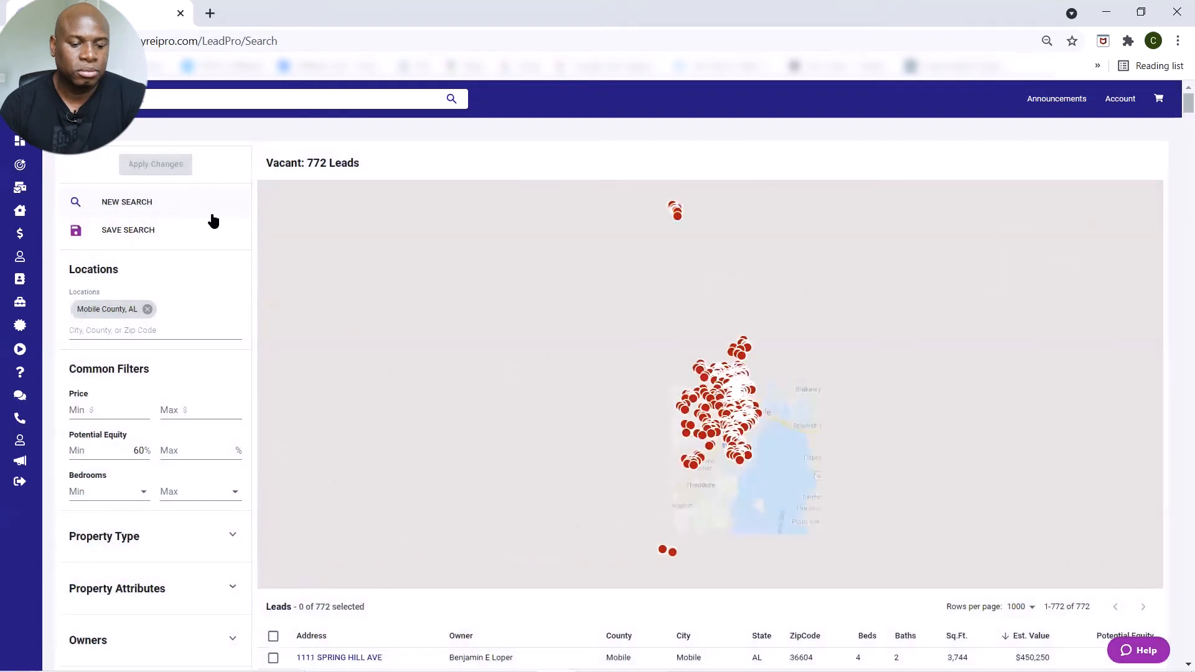
Select all leads in the reloaded results table
scroll(213, 219, down, 1)
scroll(215, 221, down, 6)
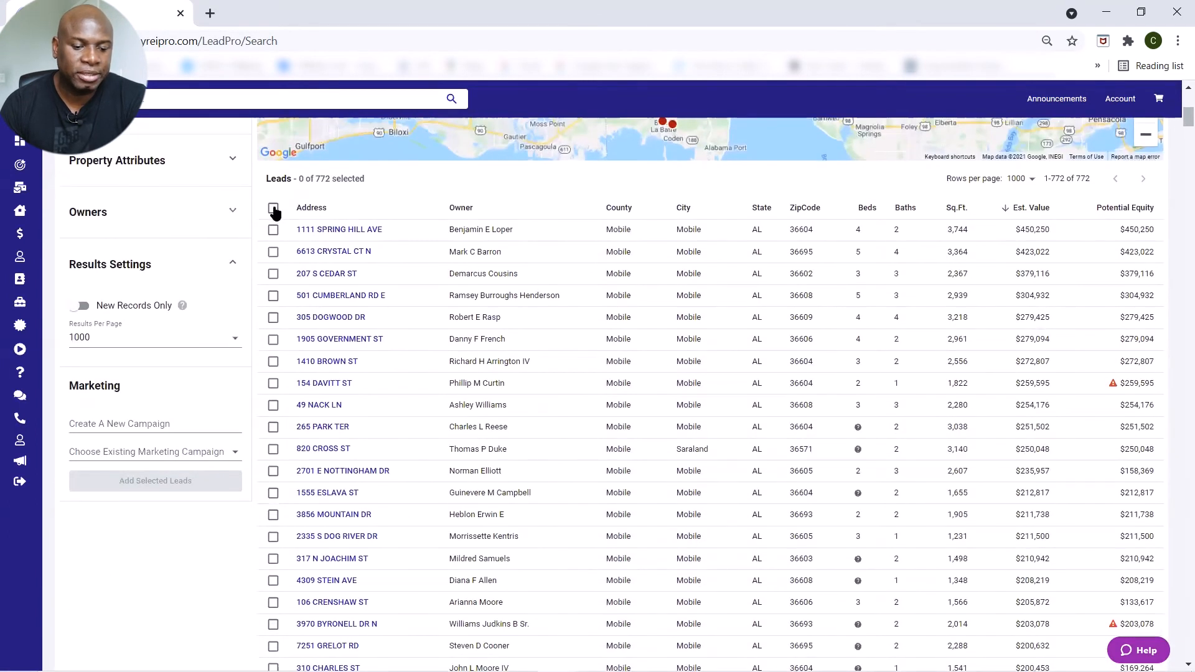
click(273, 208)
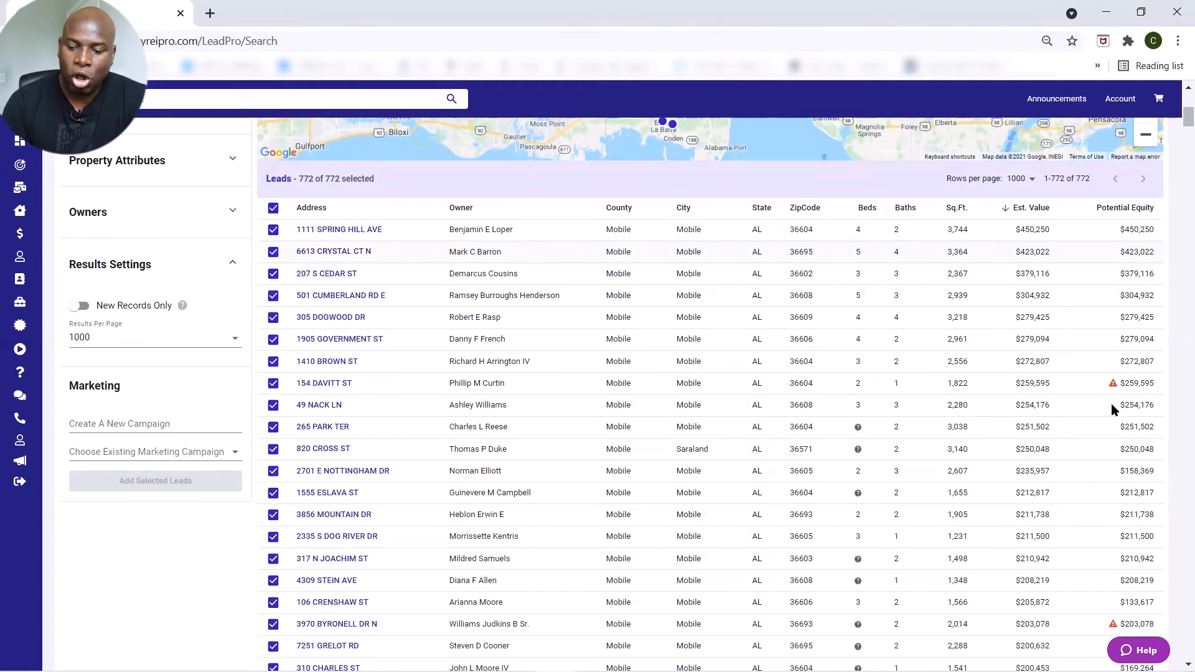
Create a new marketing campaign named Testing55555555 and add the selected leads to it
scroll(569, 344, up, 2)
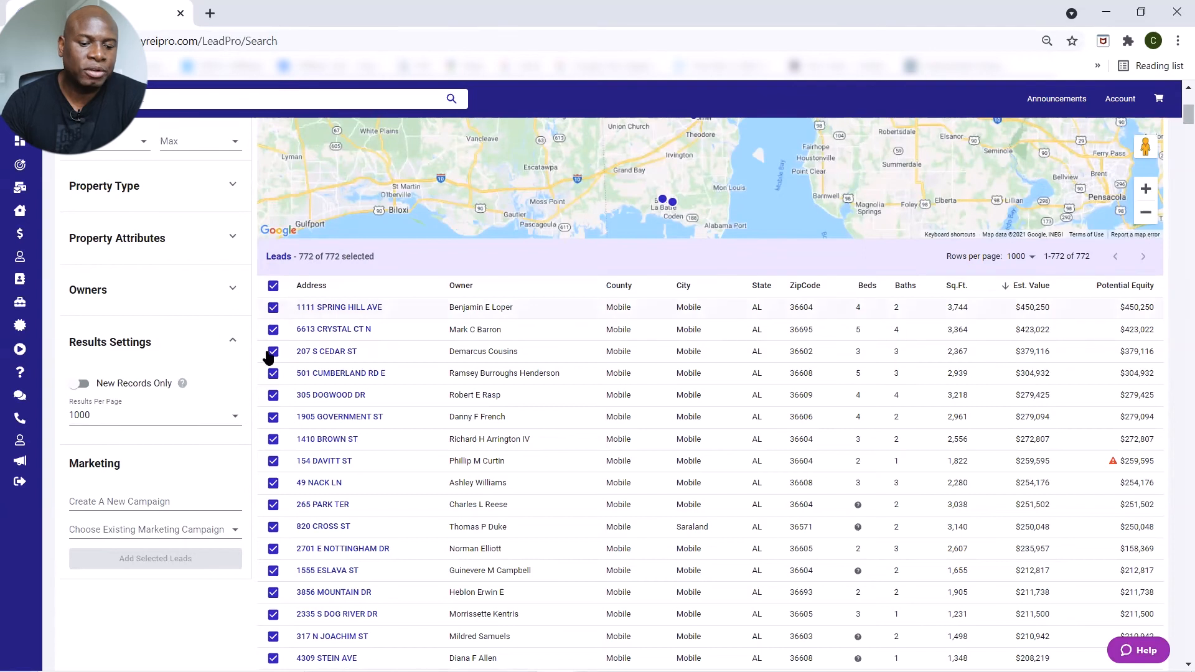
scroll(265, 392, down, 5)
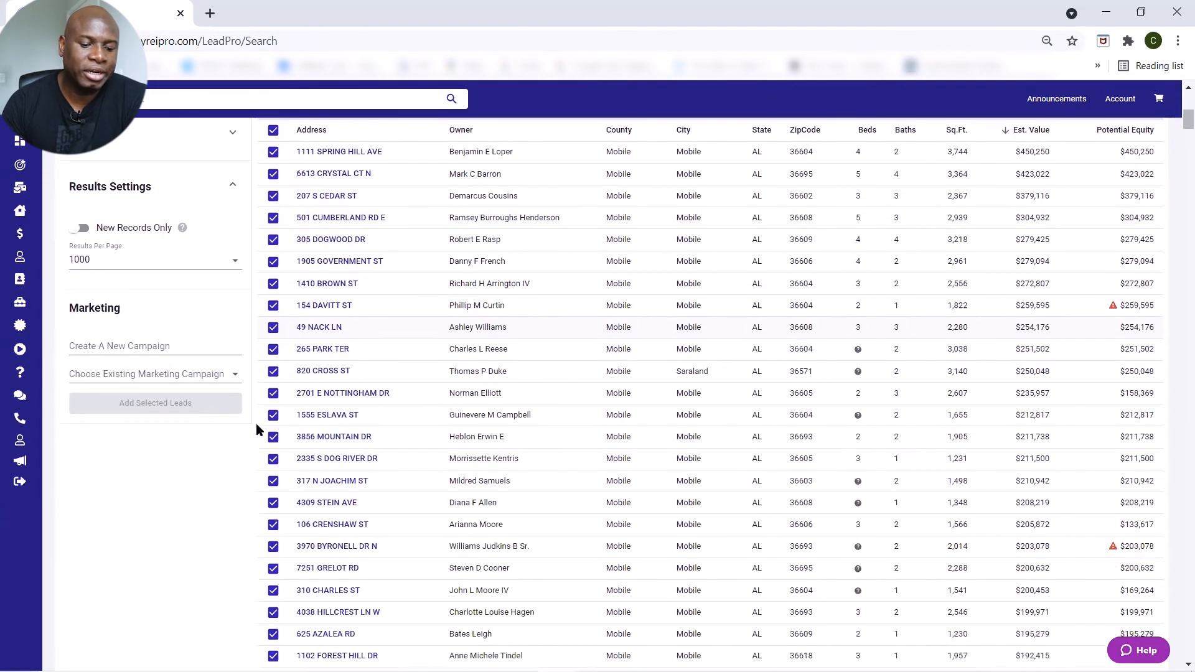
scroll(259, 421, up, 2)
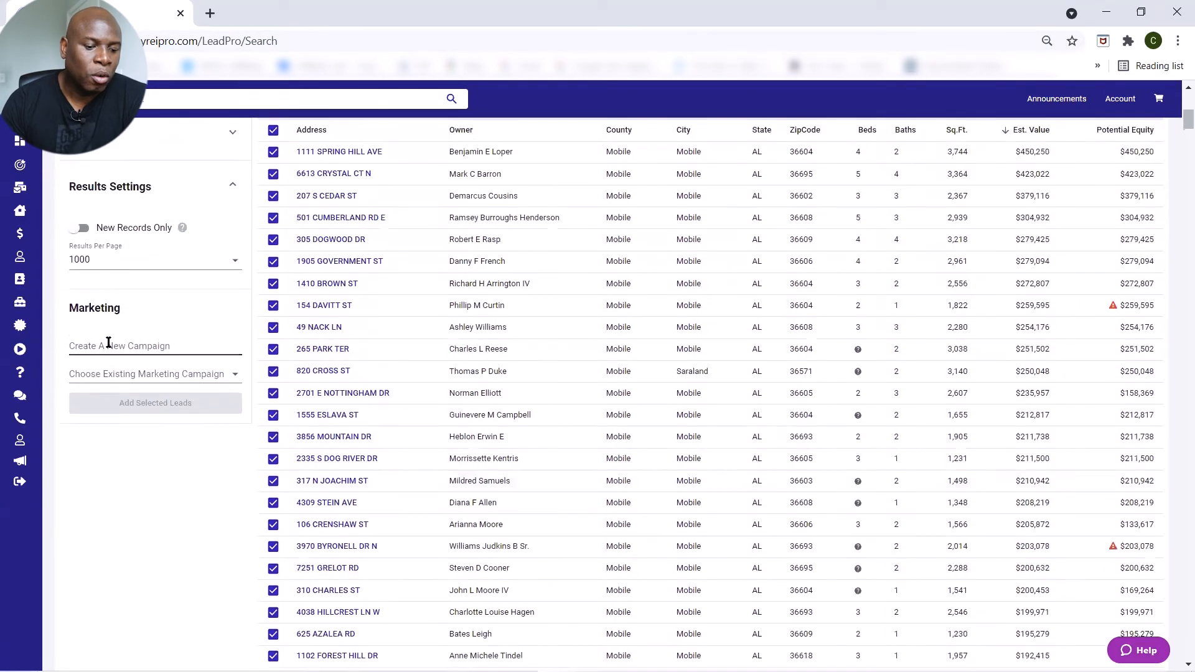
scroll(108, 343, up, 1)
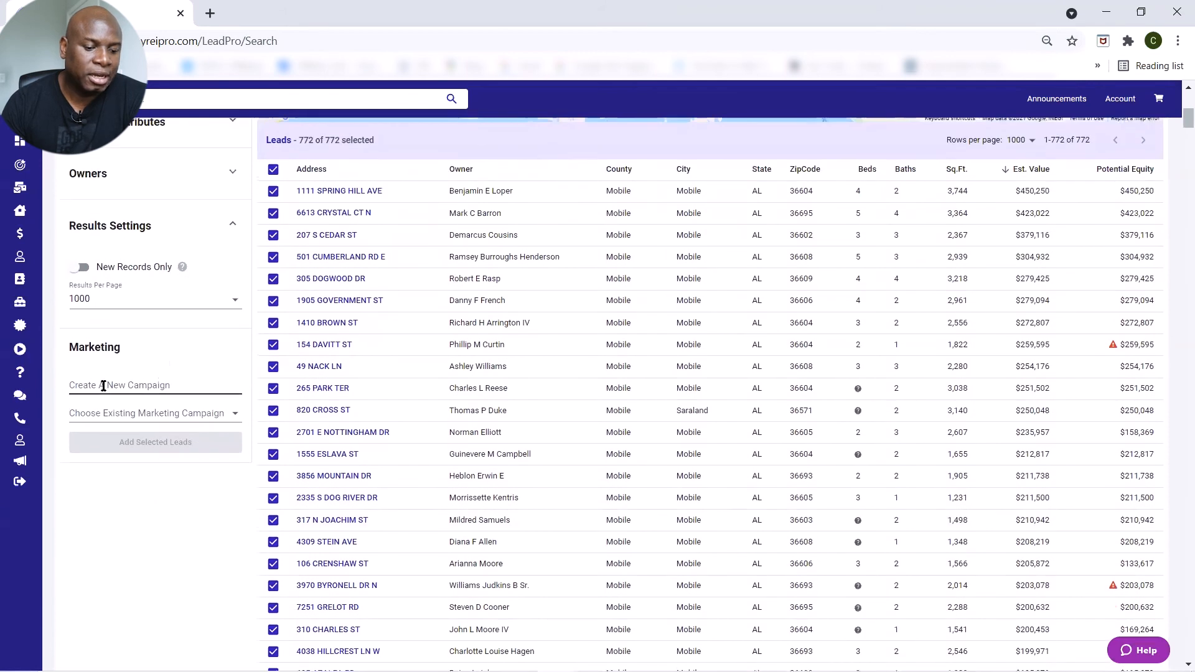
click(139, 385)
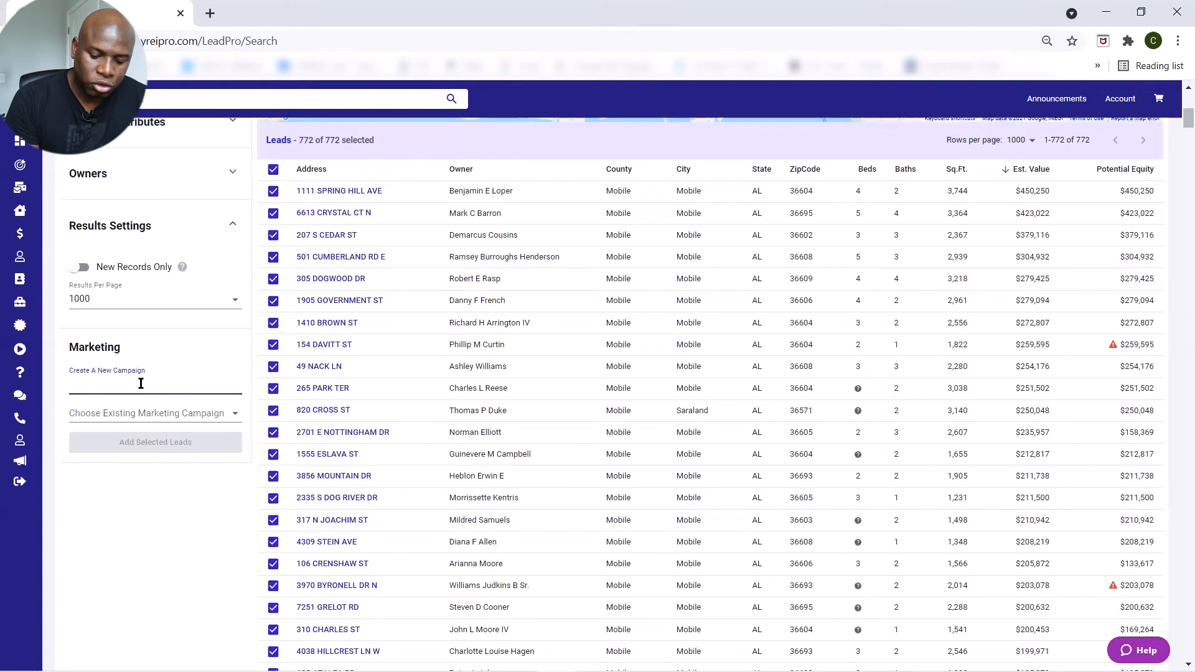
text(Testing55555555)
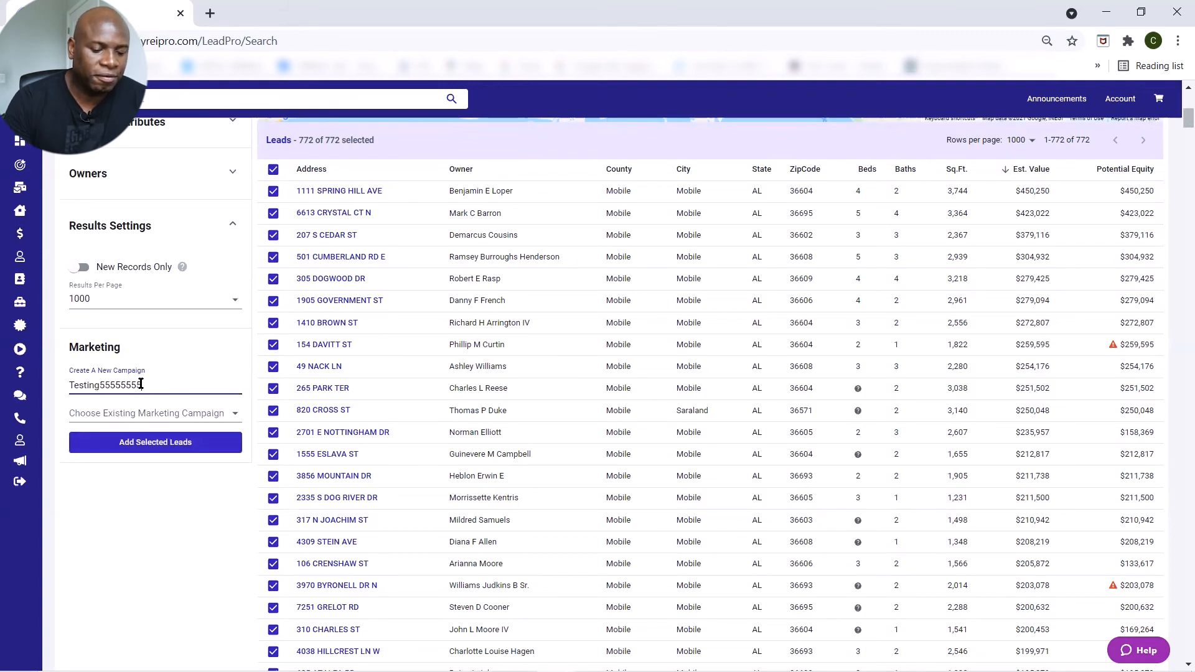
click(166, 450)
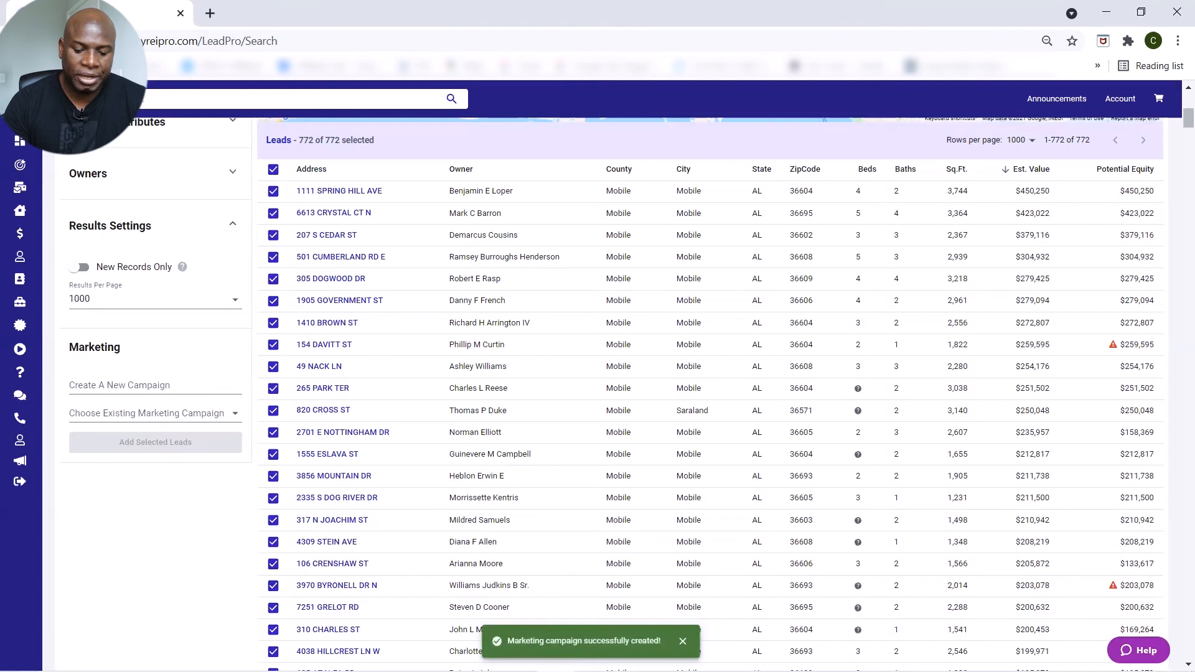
click(683, 641)
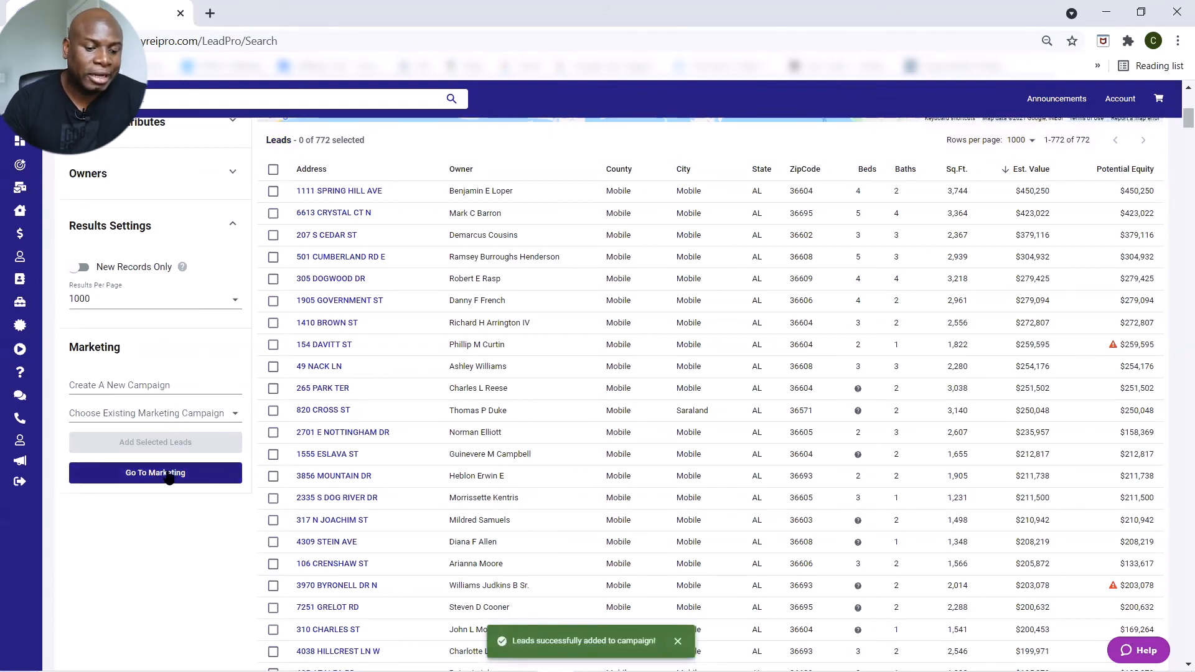
Go to the marketing campaigns, view the LISTMaid service page for Testing55555555, and return to the campaign list
click(169, 477)
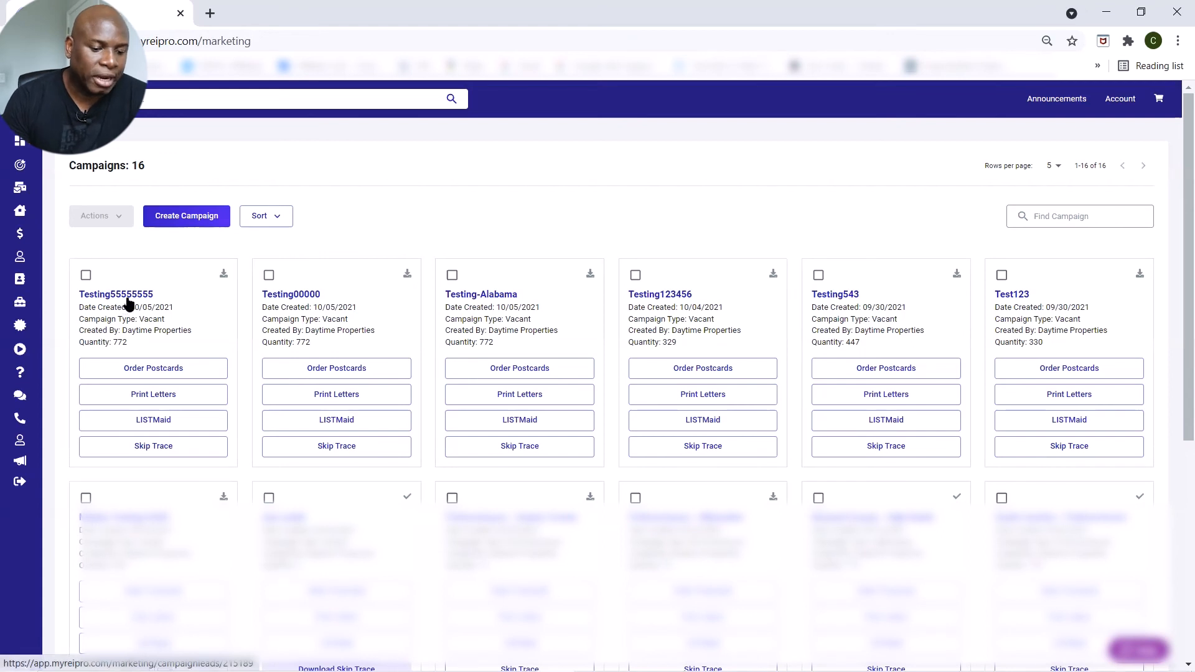
scroll(212, 303, down, 1)
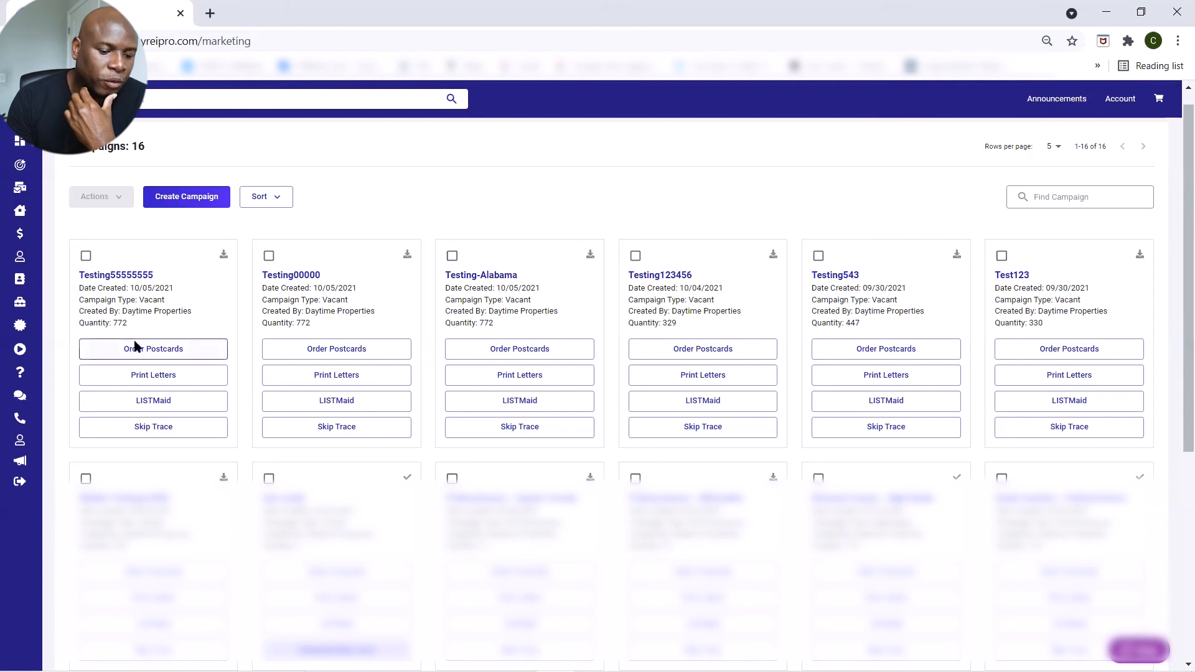
click(150, 403)
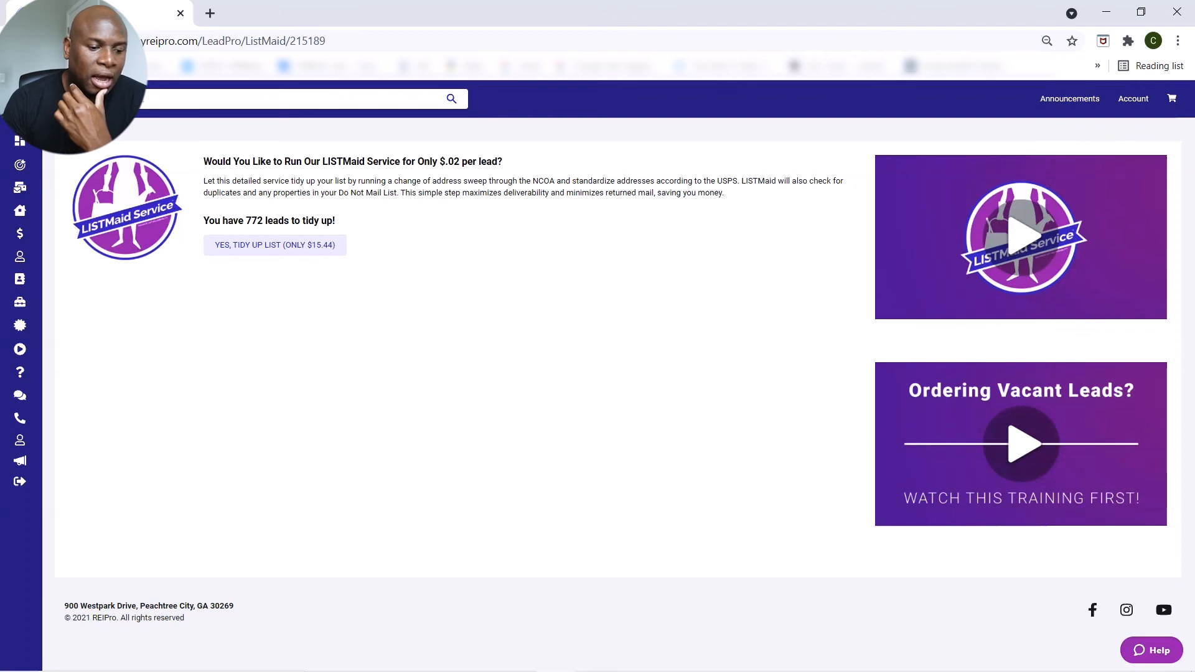
click(17, 41)
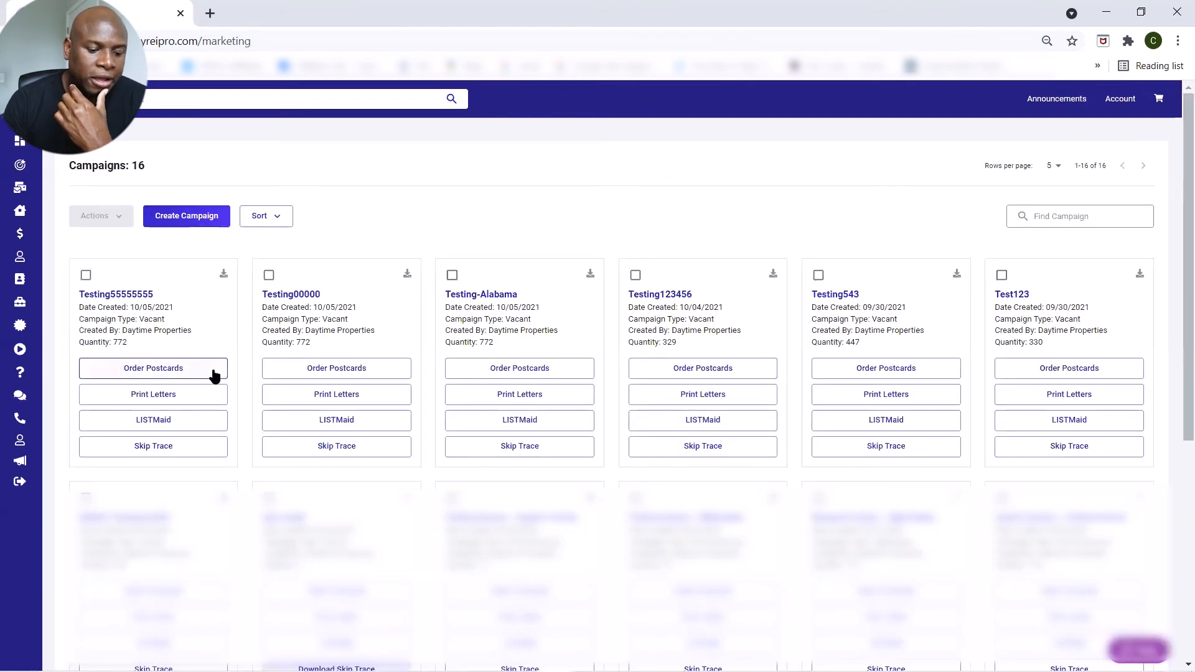